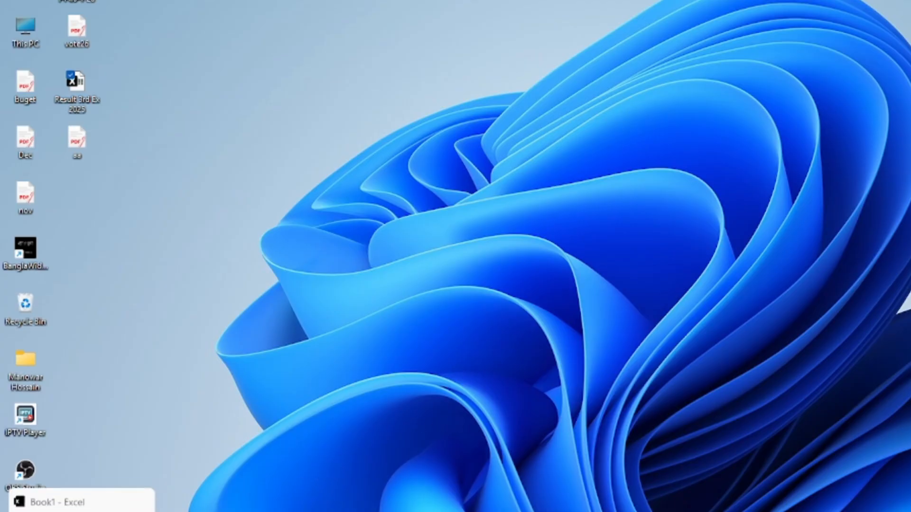
- Switch to the Book1 workbook in Excel and inspect the highlighted marks in A2, A4, A6 and A9
click(81, 511)
click(540, 340)
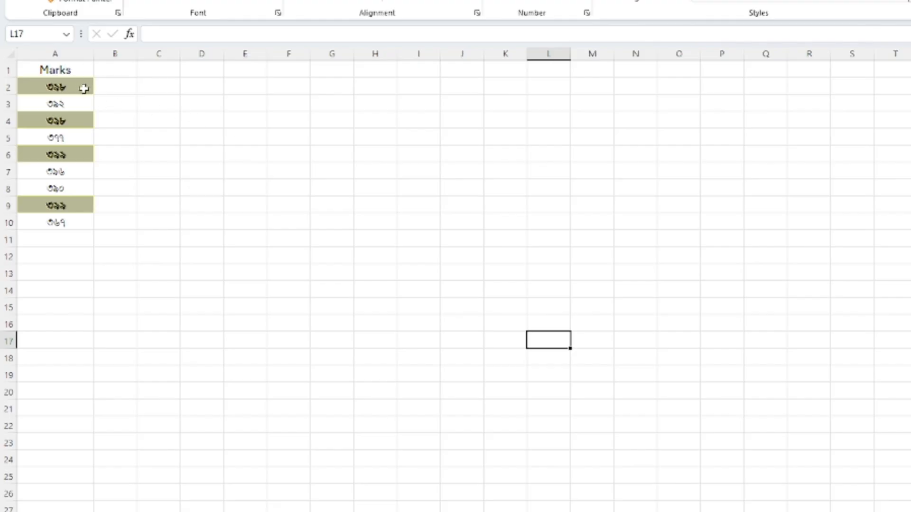
click(39, 89)
click(45, 121)
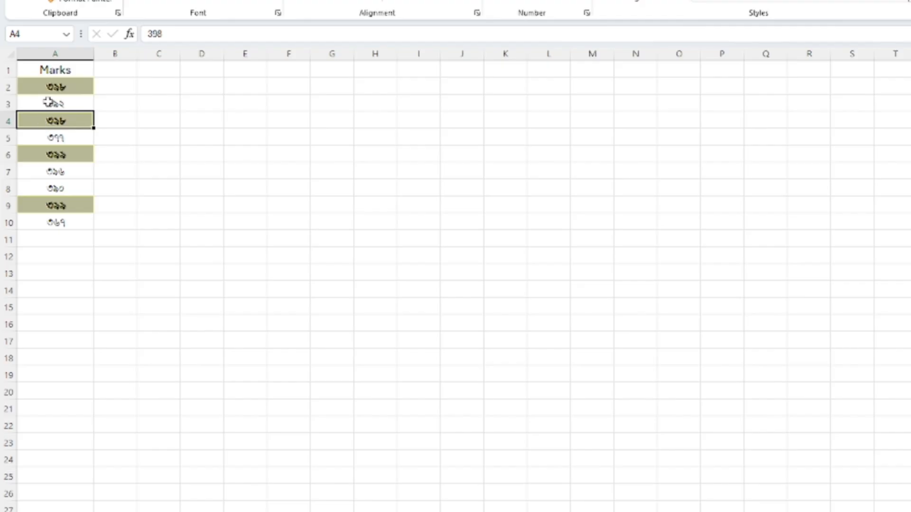
click(40, 156)
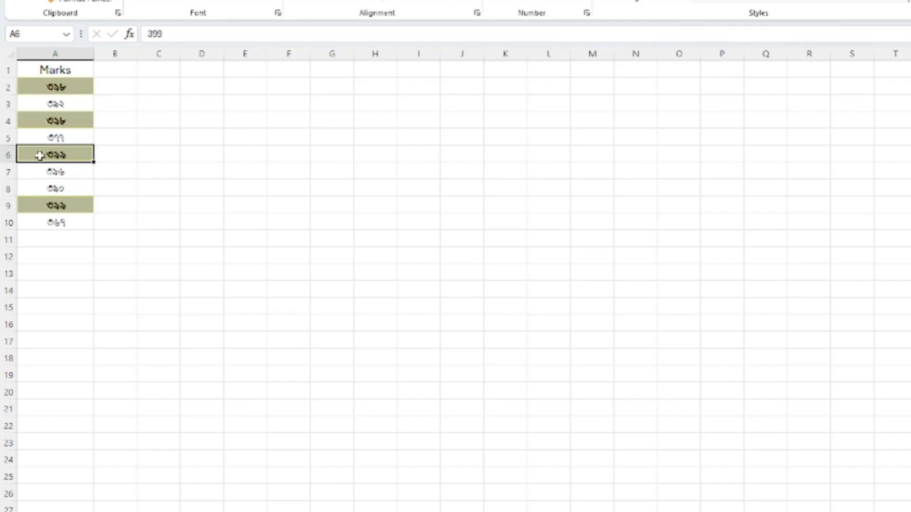
click(57, 203)
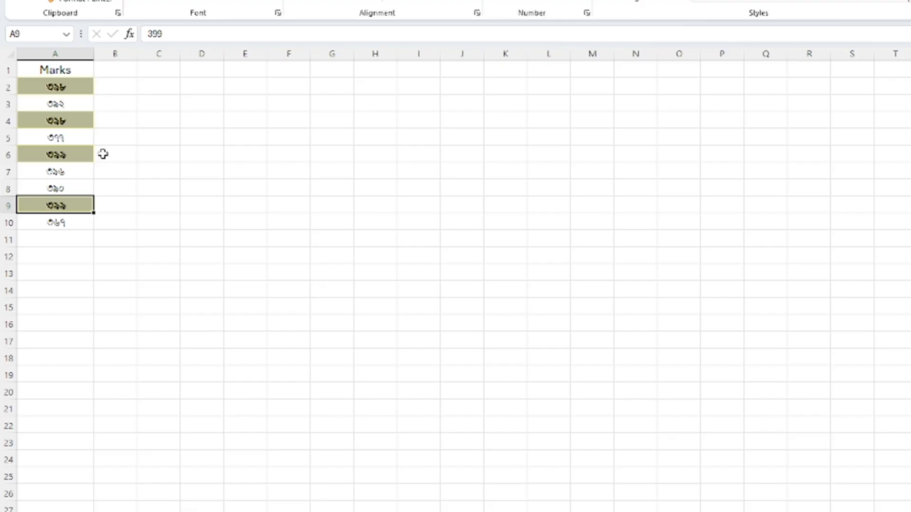
click(189, 250)
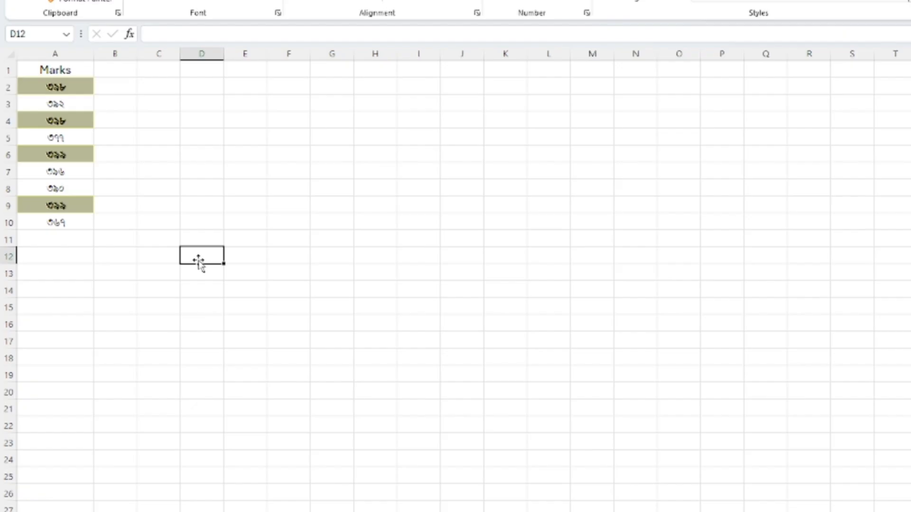
- Enter the formula =RANK.EQ(A2,A2:A10,0) in B2 to rank the first mark in descending order
click(123, 92)
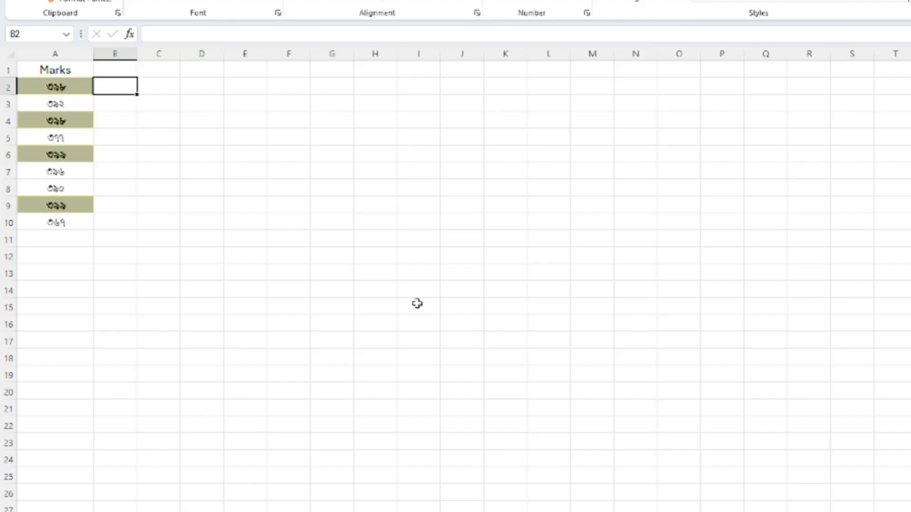
text(=rank)
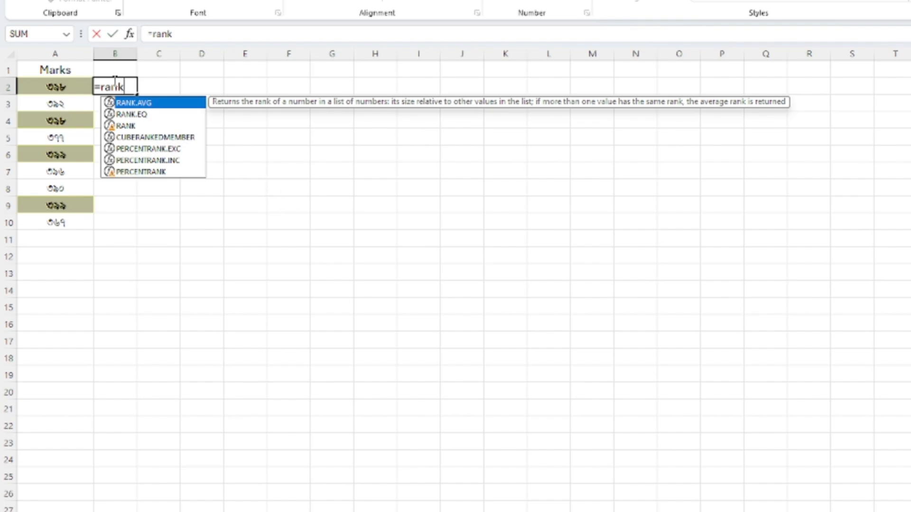
double_click(134, 115)
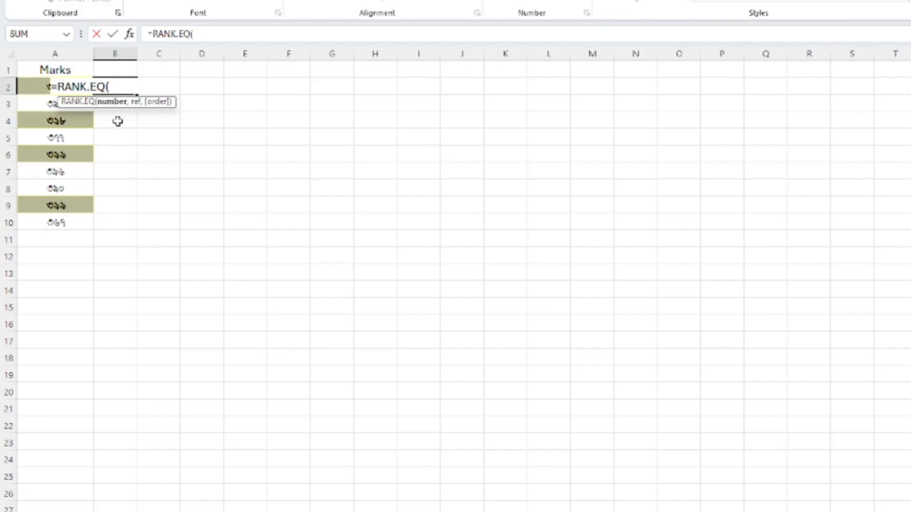
click(37, 88)
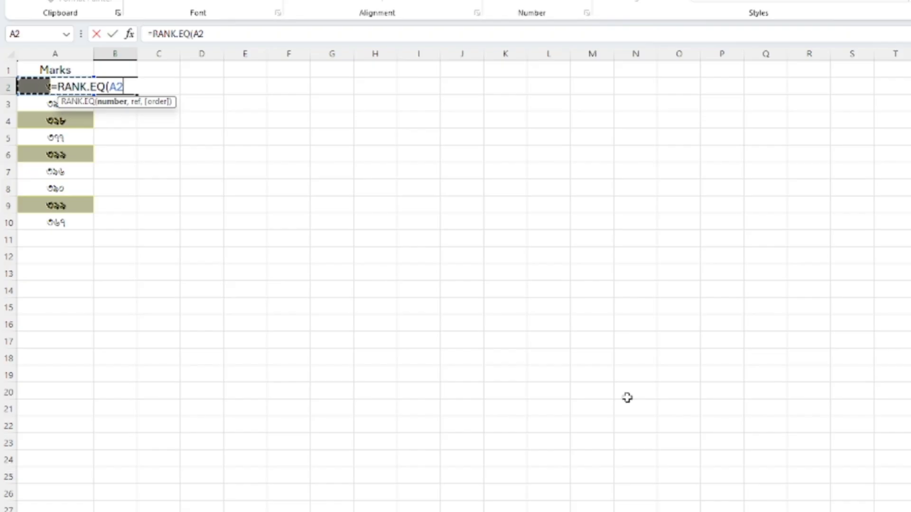
text(,)
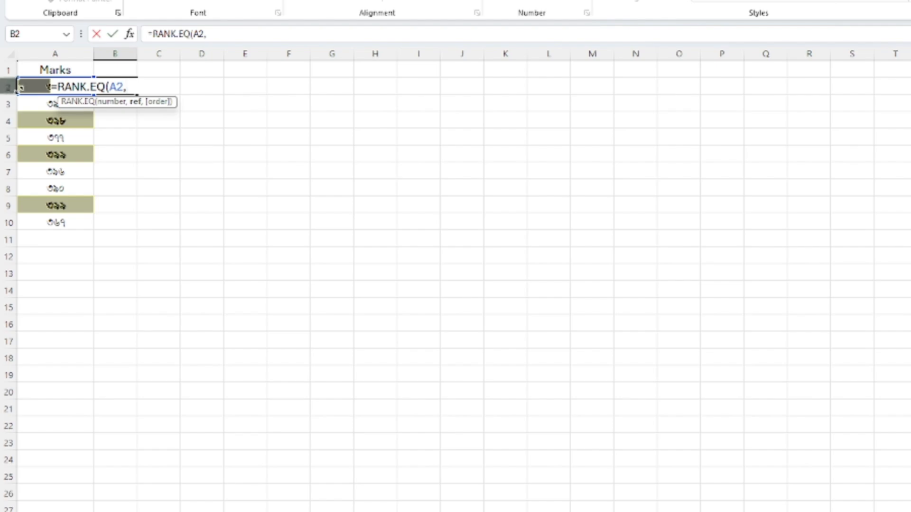
drag(27, 87, 28, 220)
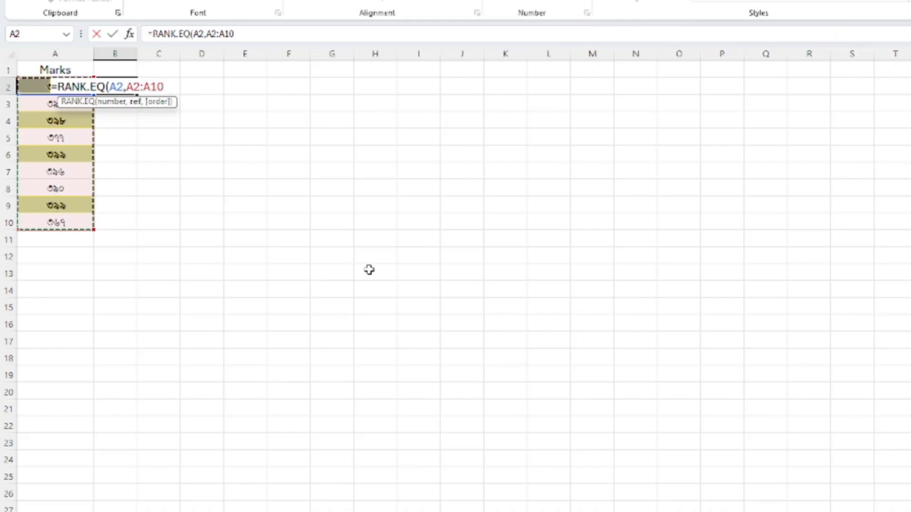
text(,)
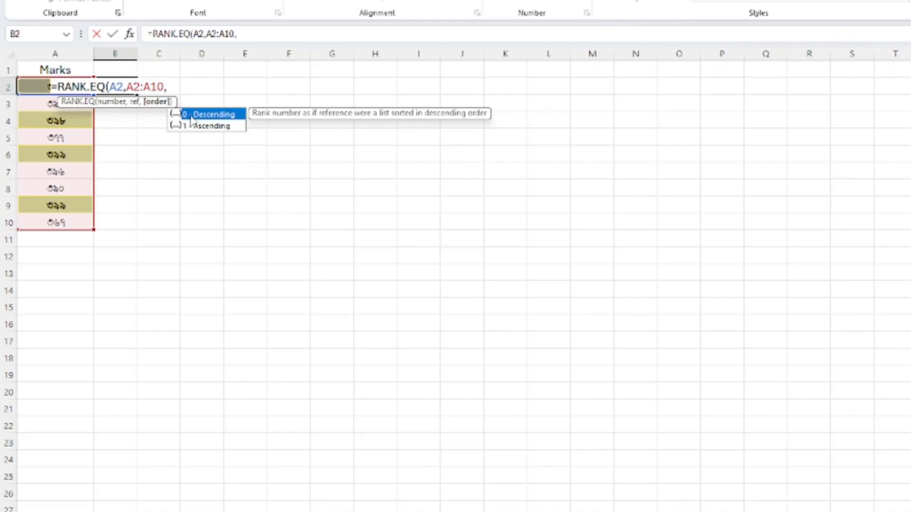
text(0))
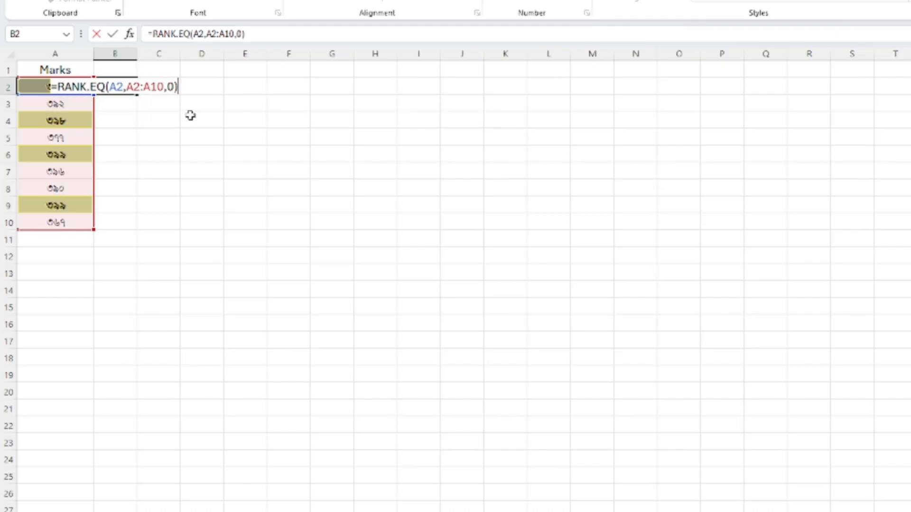
key(Return)
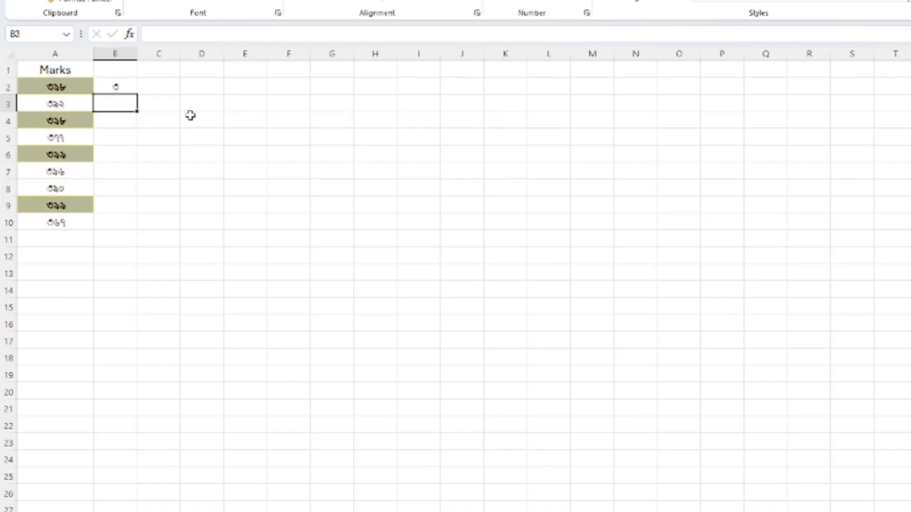
- Fill the relative-reference rank formula from B2 down to B10
click(112, 86)
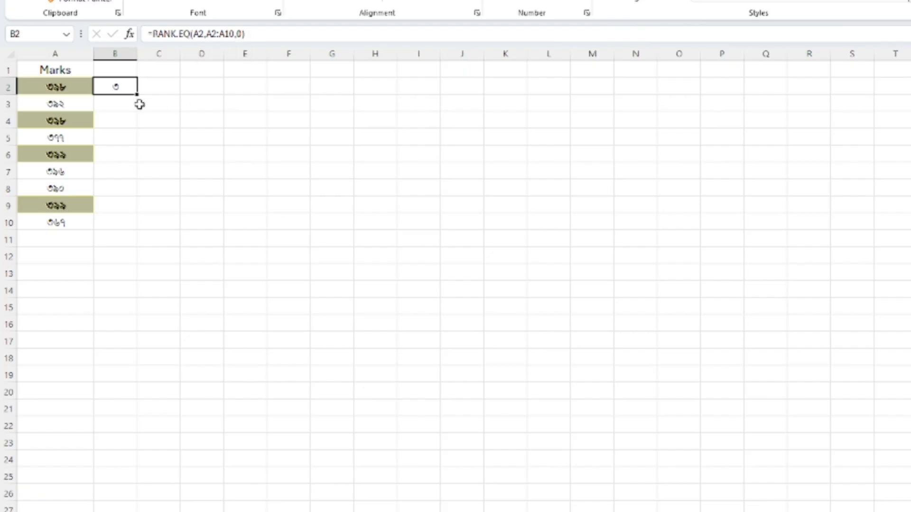
drag(137, 97, 146, 229)
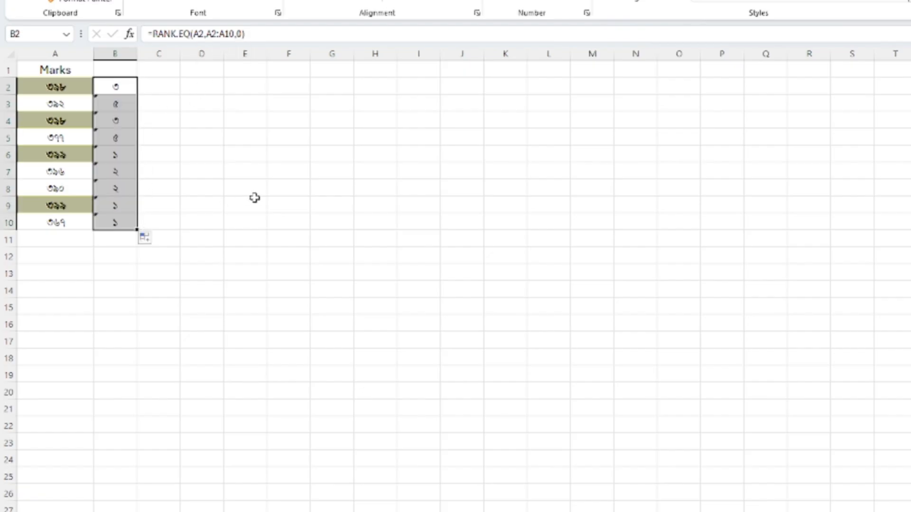
click(250, 200)
- Examine the range references in the copied rank formulas in B3, B4 and B10
click(107, 106)
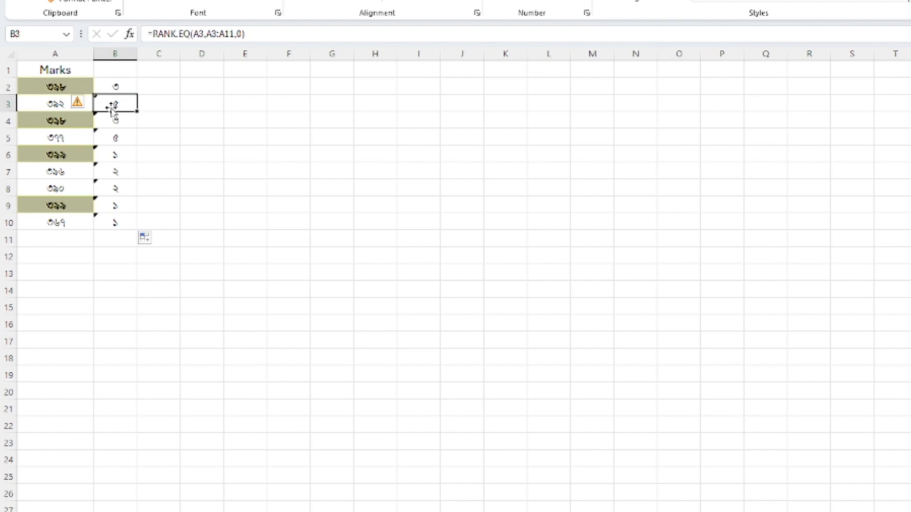
click(229, 33)
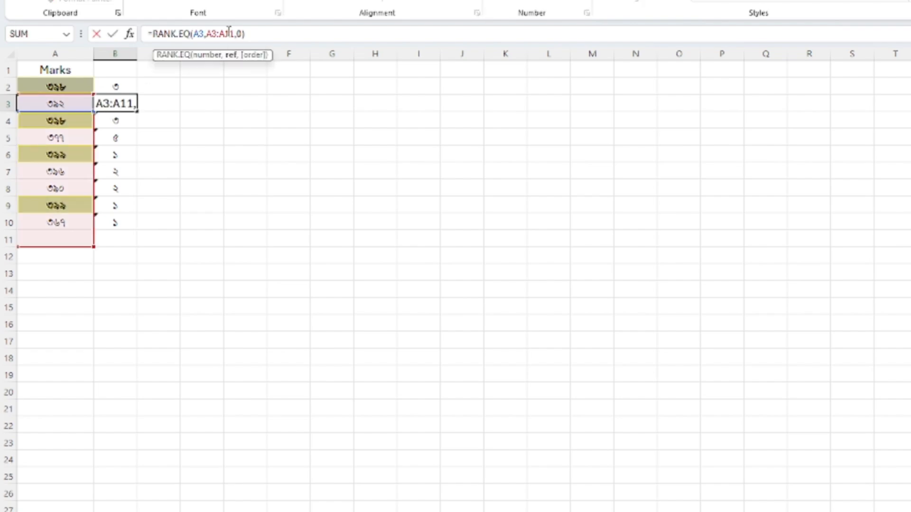
click(117, 122)
click(245, 36)
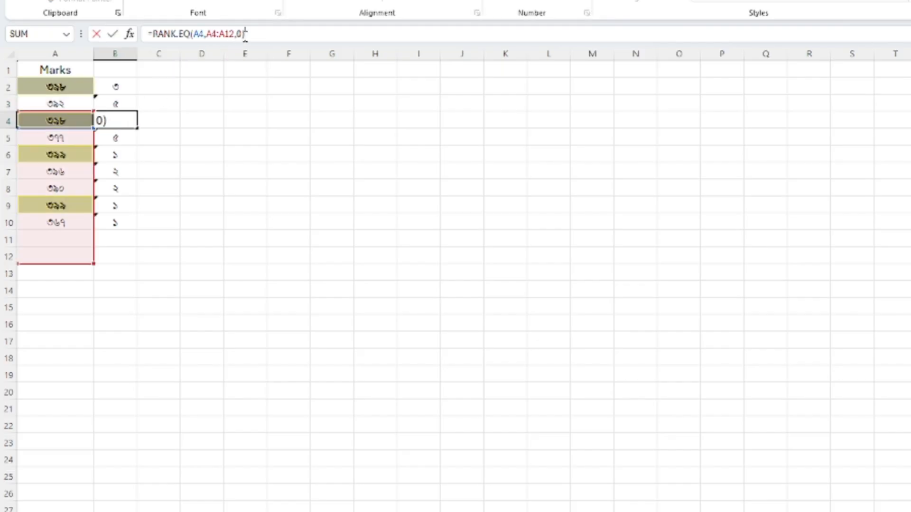
click(119, 222)
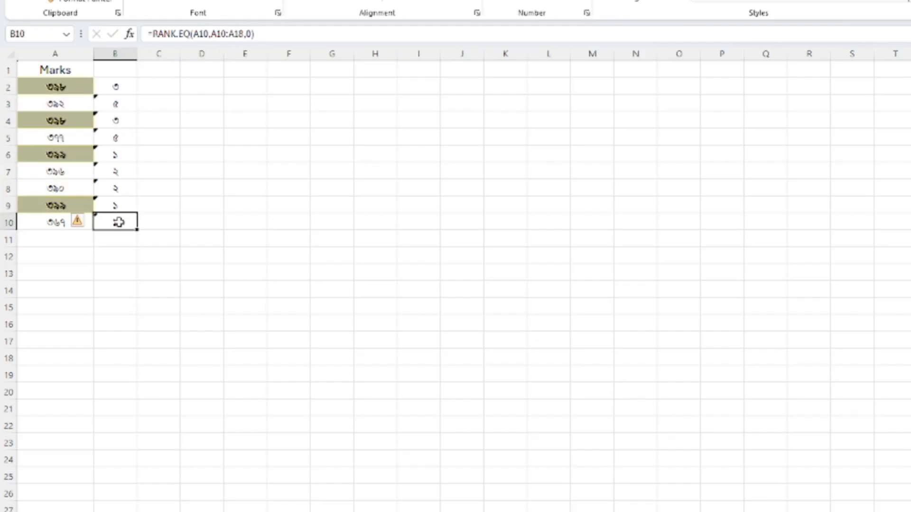
click(301, 33)
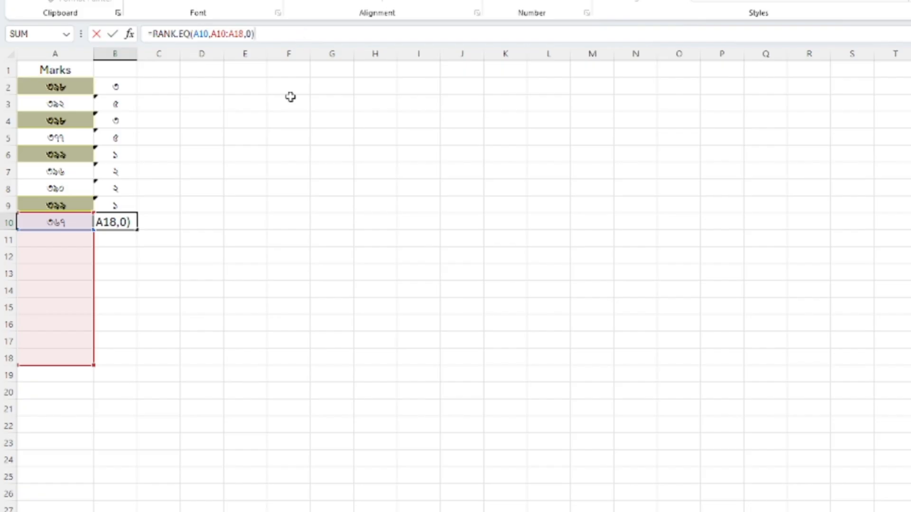
click(247, 234)
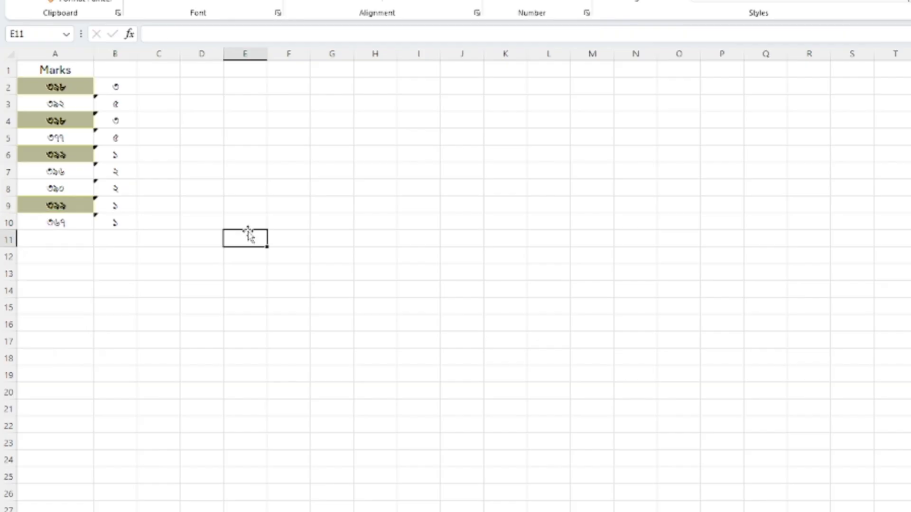
- Make the ranking range in B2 absolute so the formula reads =RANK.EQ(A2,$A$2:$A$10,0)
click(124, 87)
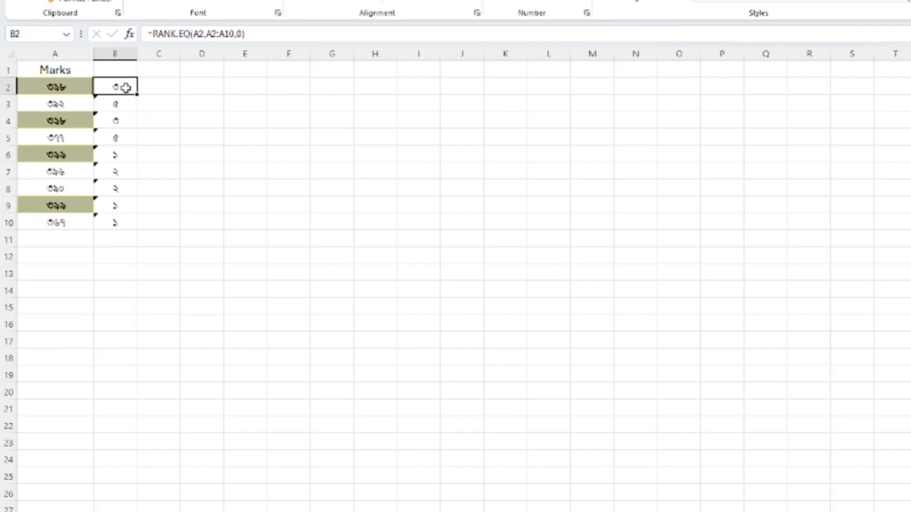
click(208, 34)
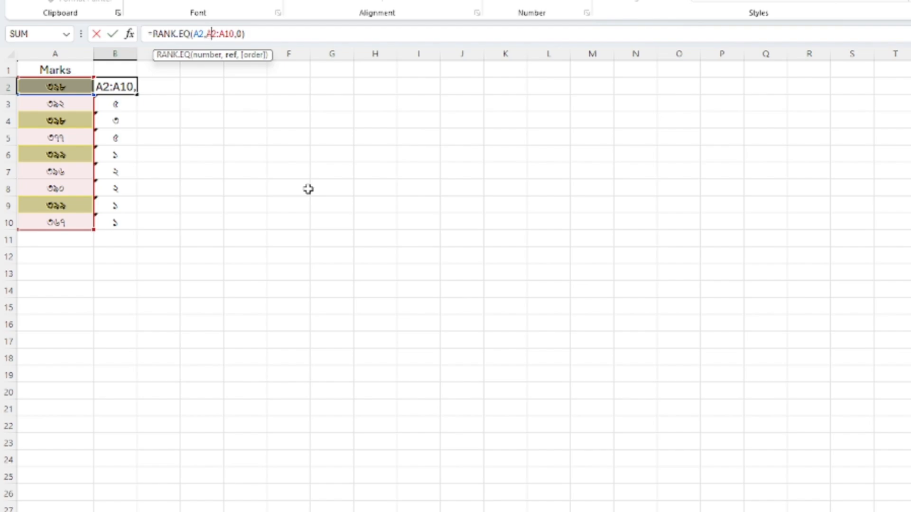
text($)
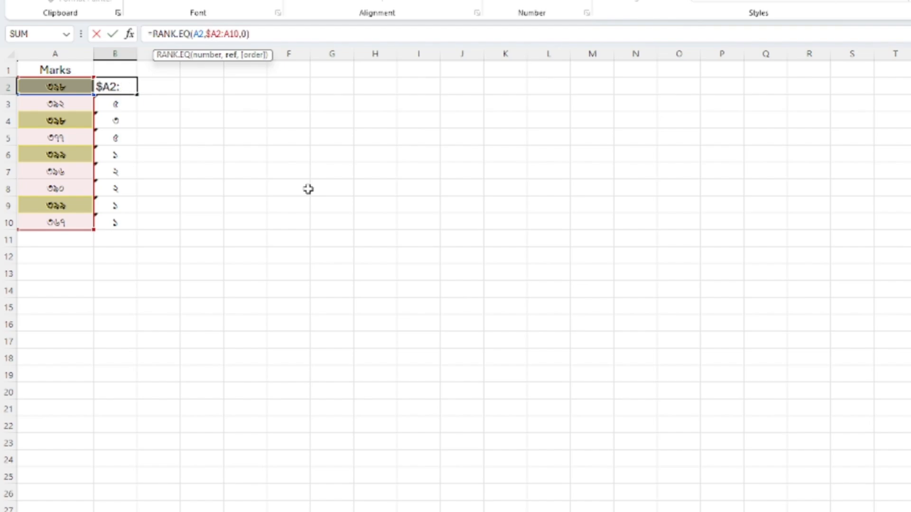
click(218, 34)
text($)
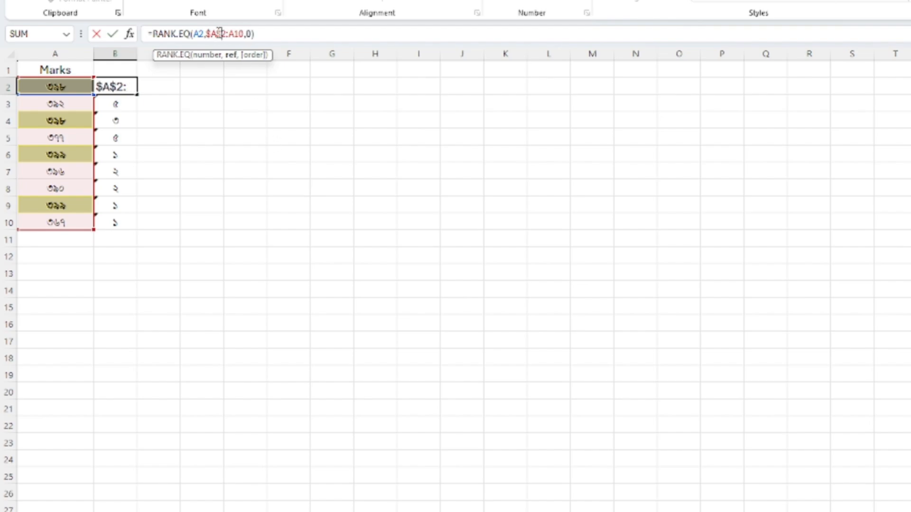
click(229, 33)
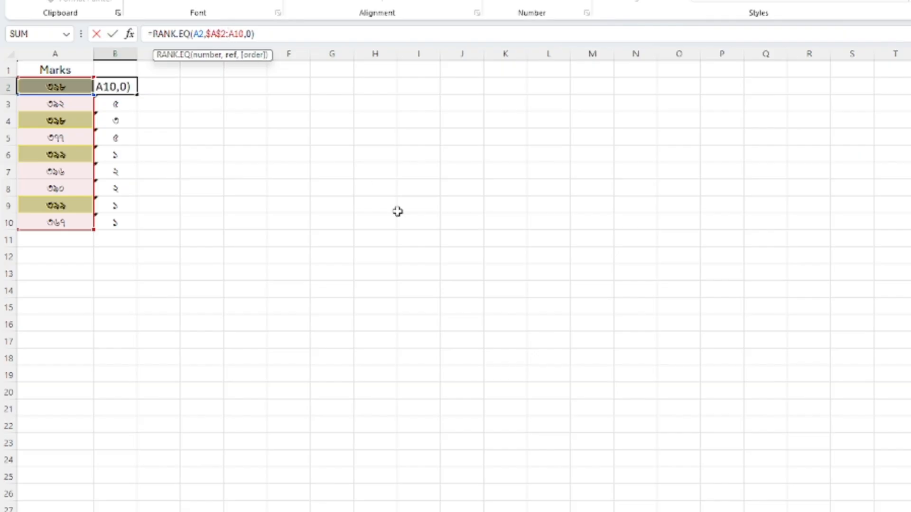
text($)
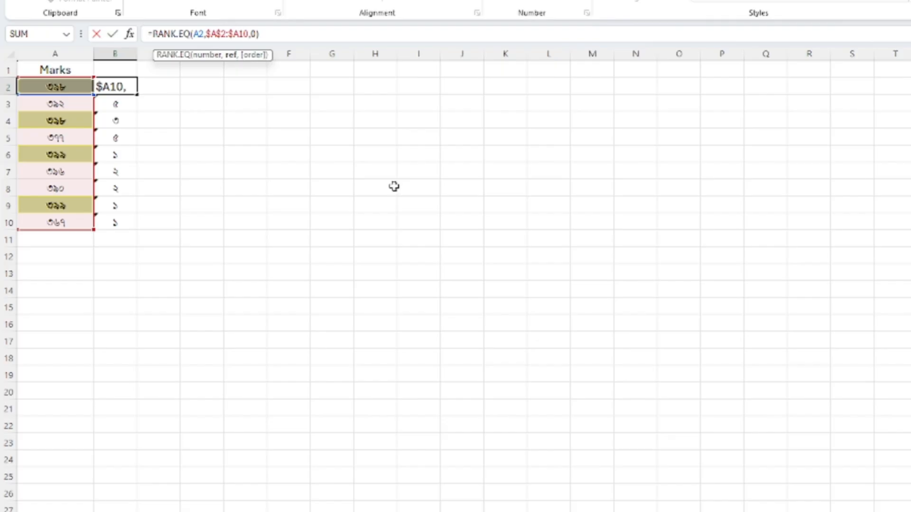
key(Right)
text($)
key(Return)
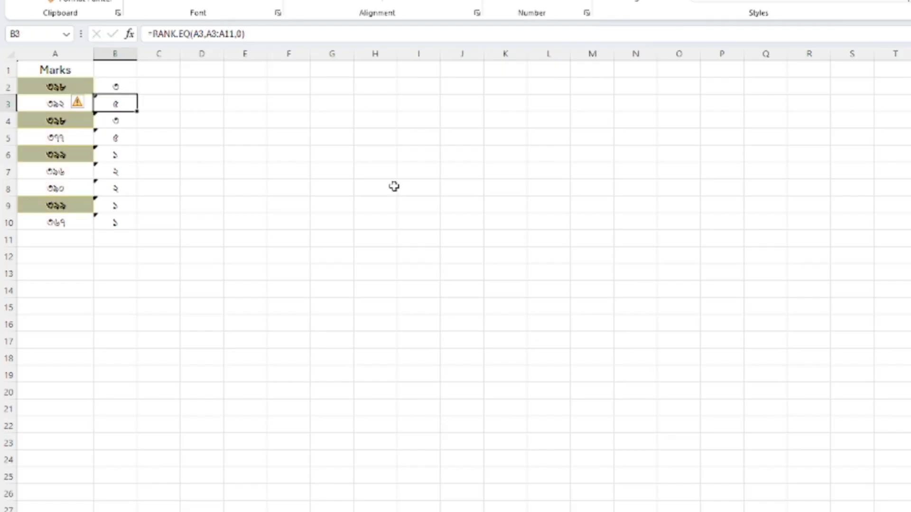
- Fill the corrected rank formula with the absolute range from B2 down to B10
click(126, 90)
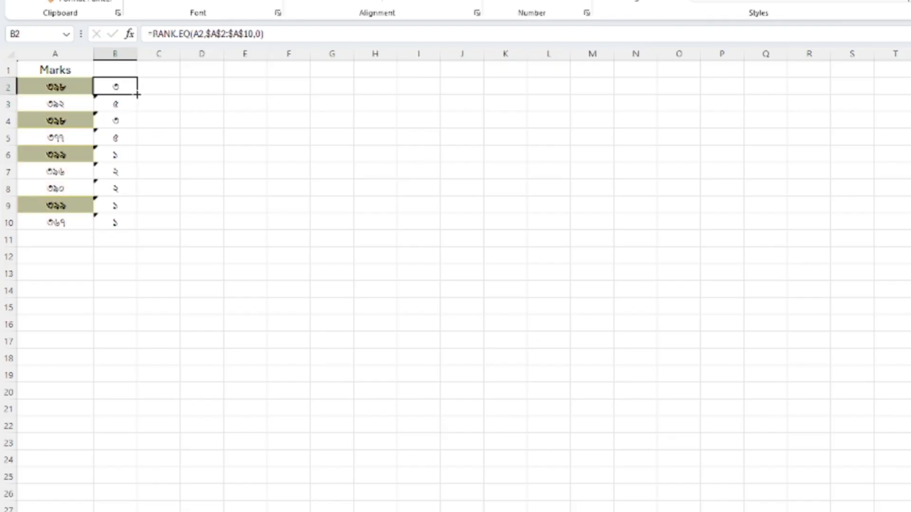
drag(137, 95, 143, 227)
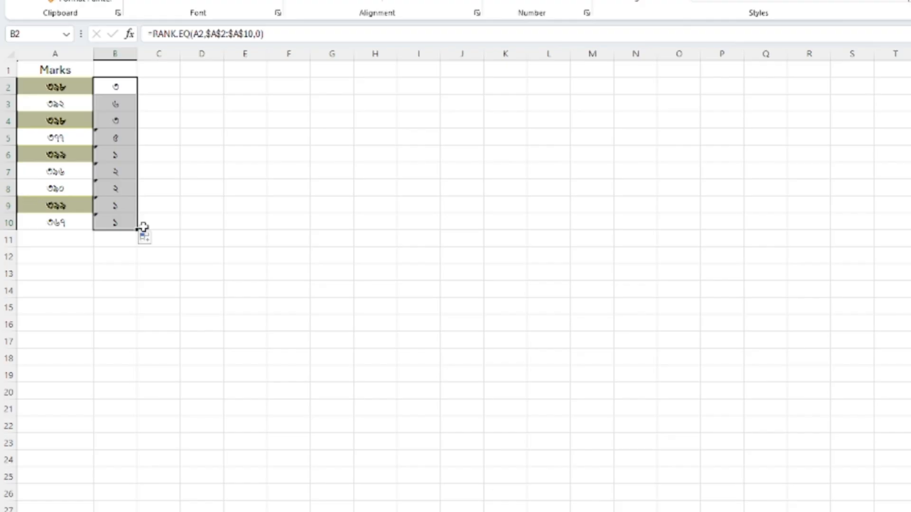
click(356, 259)
- Check the range reference in B10's formula and compare the ranks in B2 and B4
click(114, 224)
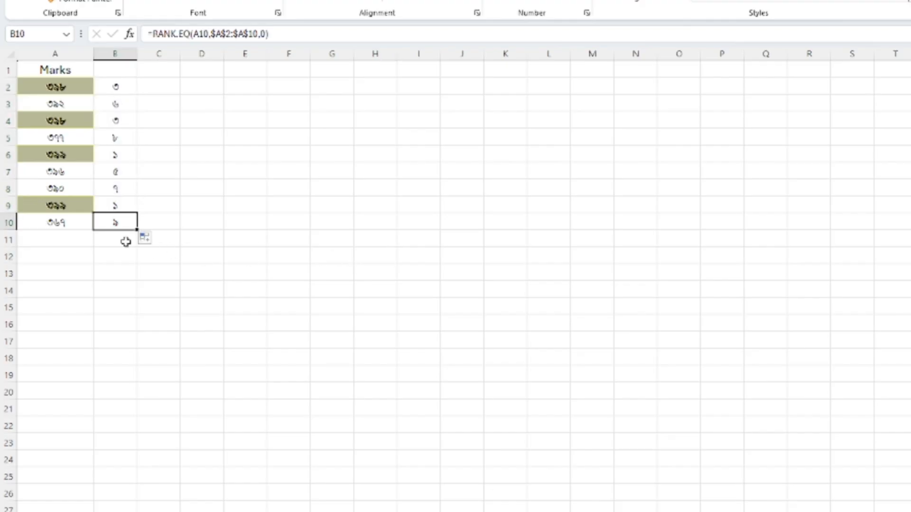
click(363, 33)
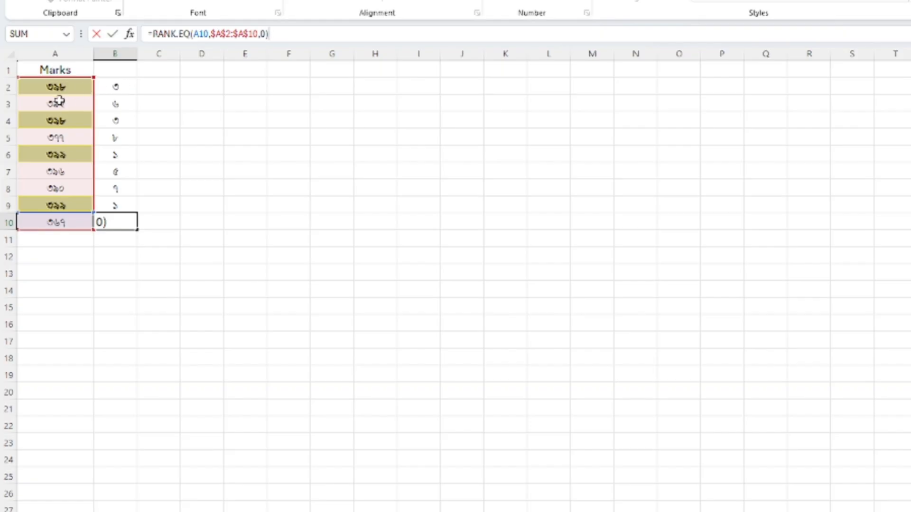
click(125, 89)
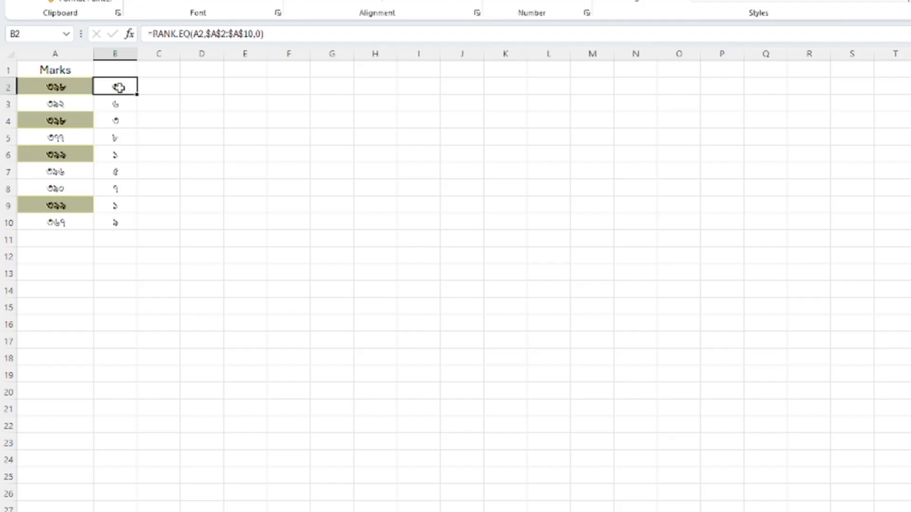
click(116, 121)
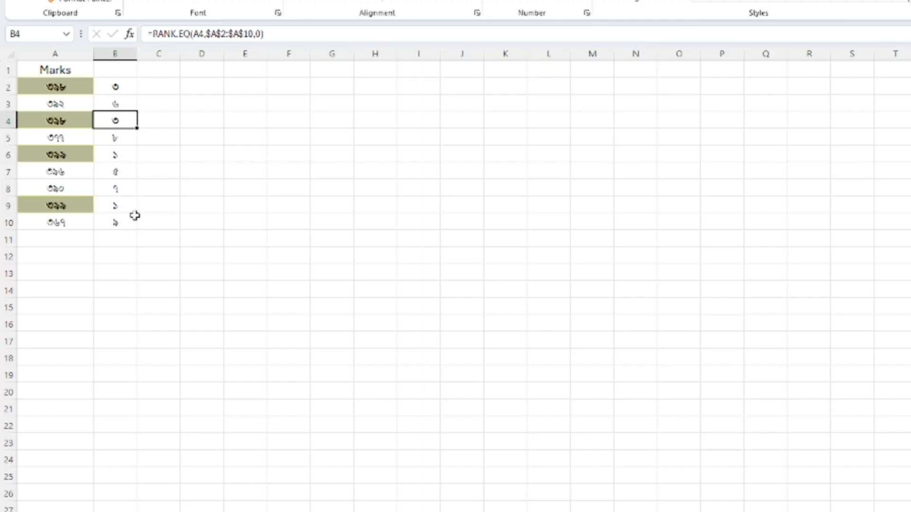
- Compare the ranks in B9 and B6 for the duplicate marks in A9 and A6
click(122, 207)
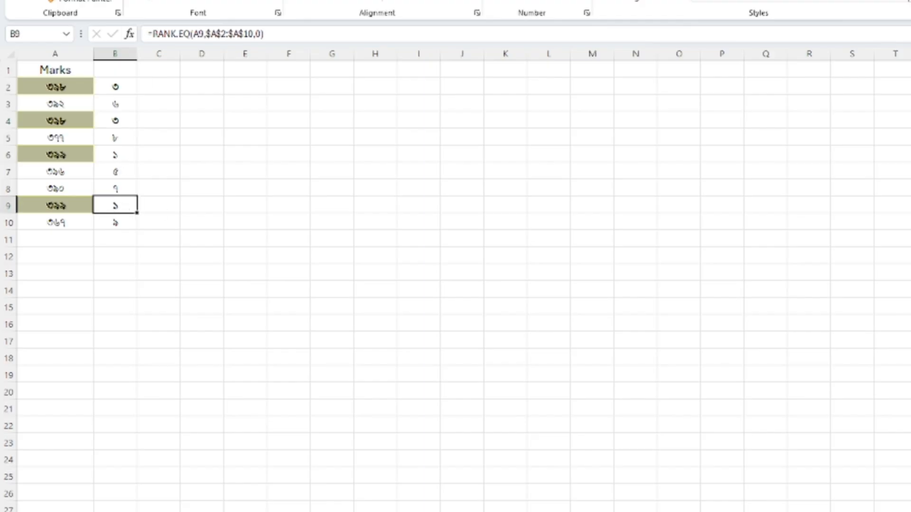
click(117, 153)
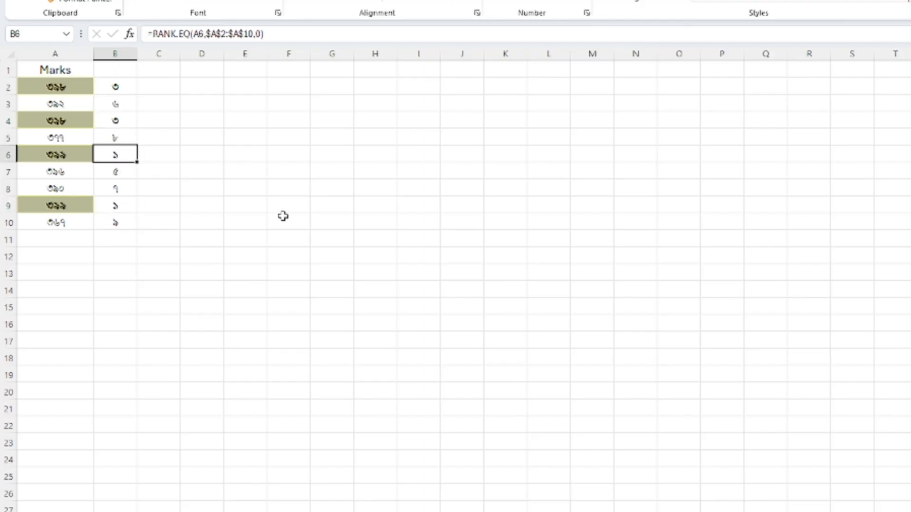
click(282, 236)
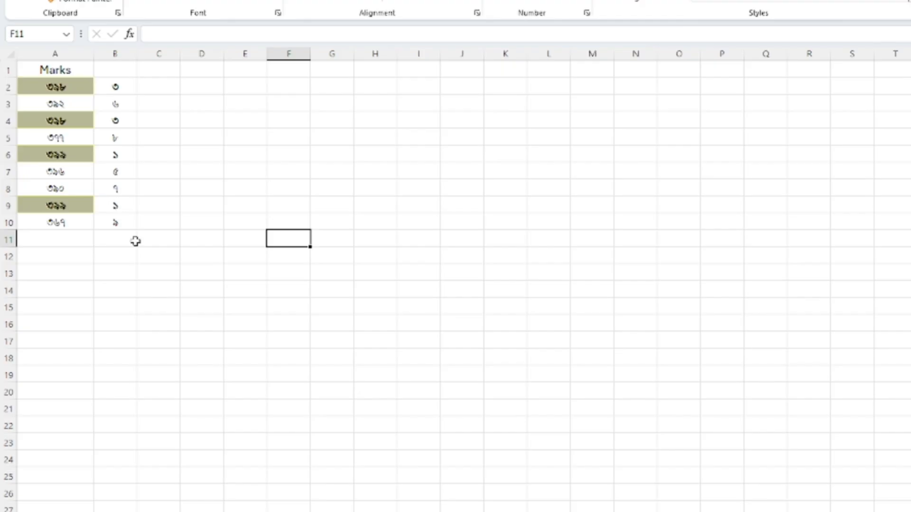
- Start a COUNTIF formula in C2, beside the first rank
click(164, 90)
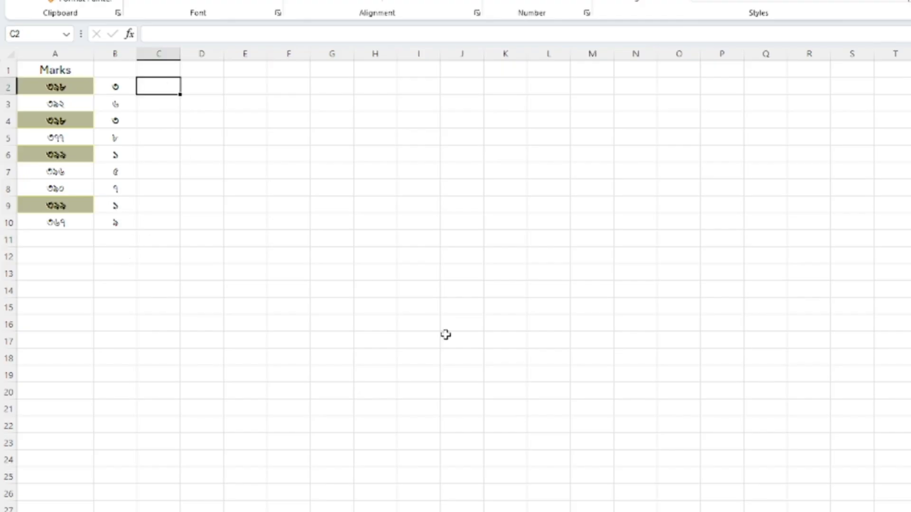
text(=c)
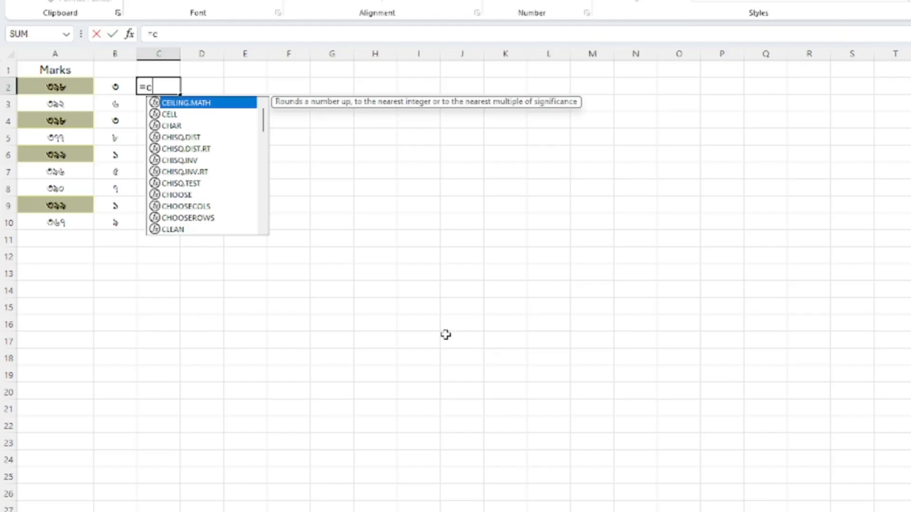
text(ountif)
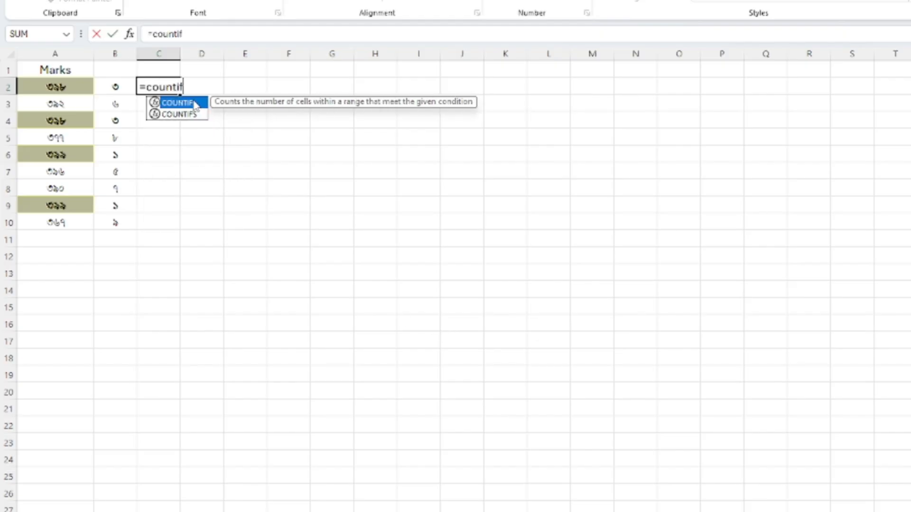
double_click(196, 103)
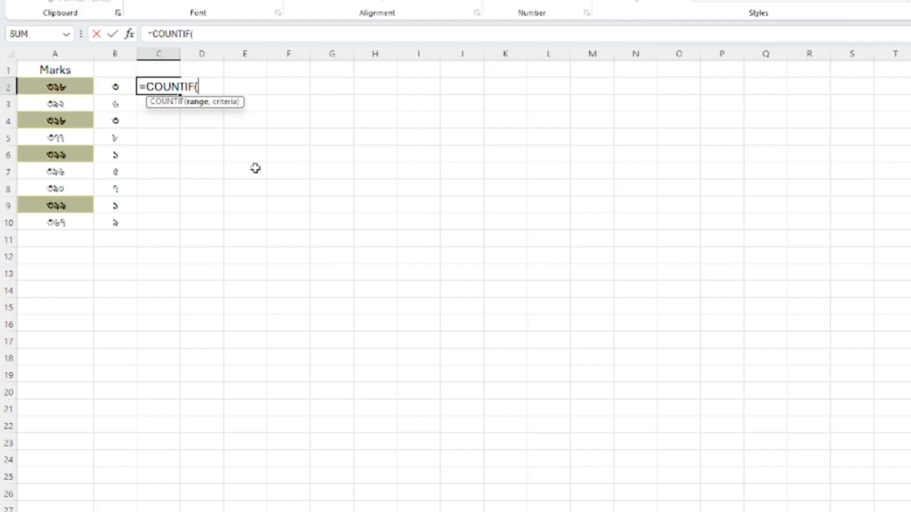
- Give C2's COUNTIF the expanding range $B$2:B2, with only its first cell absolute
text($)
click(113, 87)
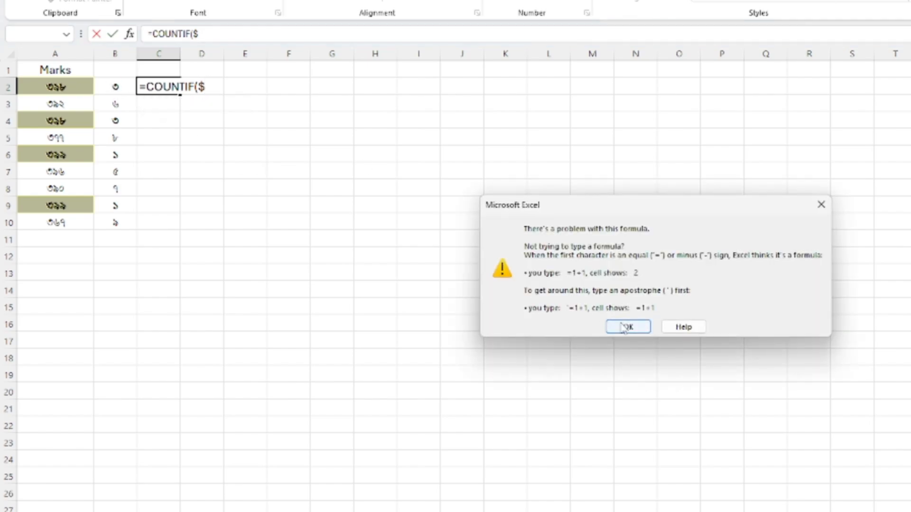
click(820, 205)
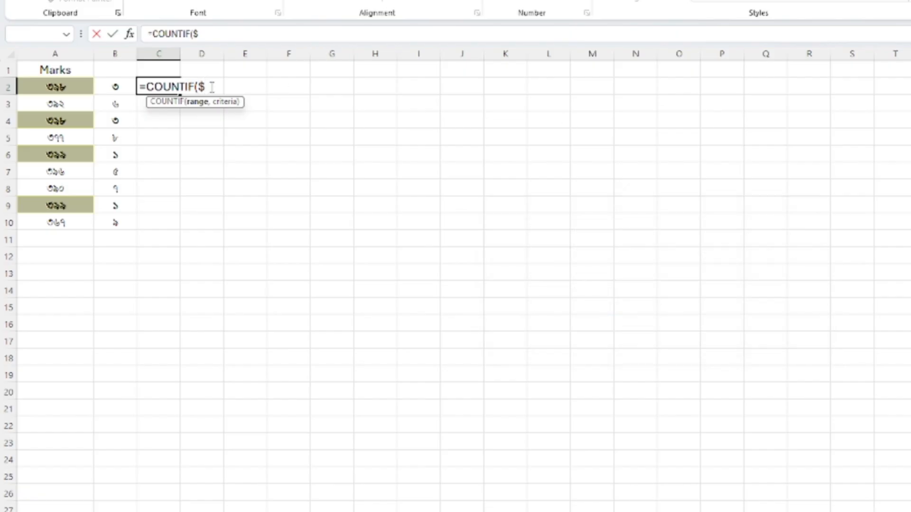
text($2:)
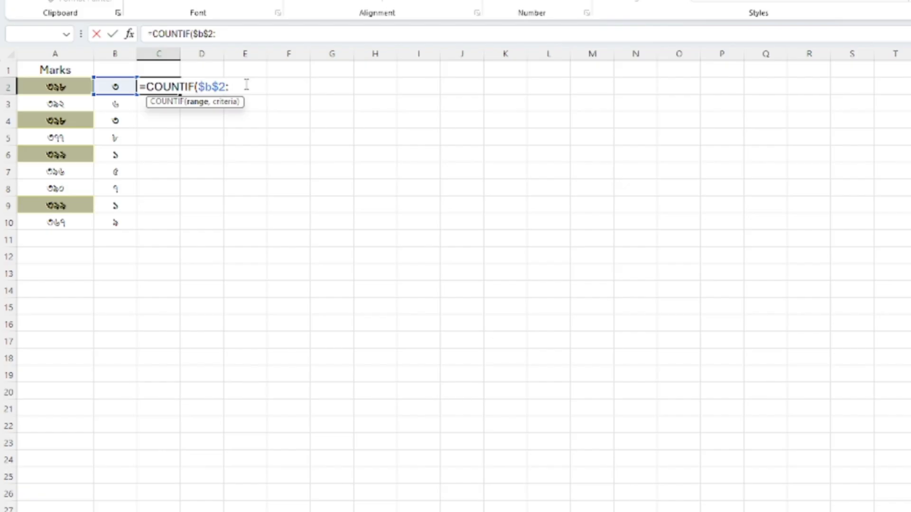
text(b2,)
- Use B2 as the criterion and complete C2's formula as =COUNTIF($B$2:B2,B2)
scroll(325, 175, up, 1)
scroll(324, 175, down, 2)
scroll(324, 175, up, 1)
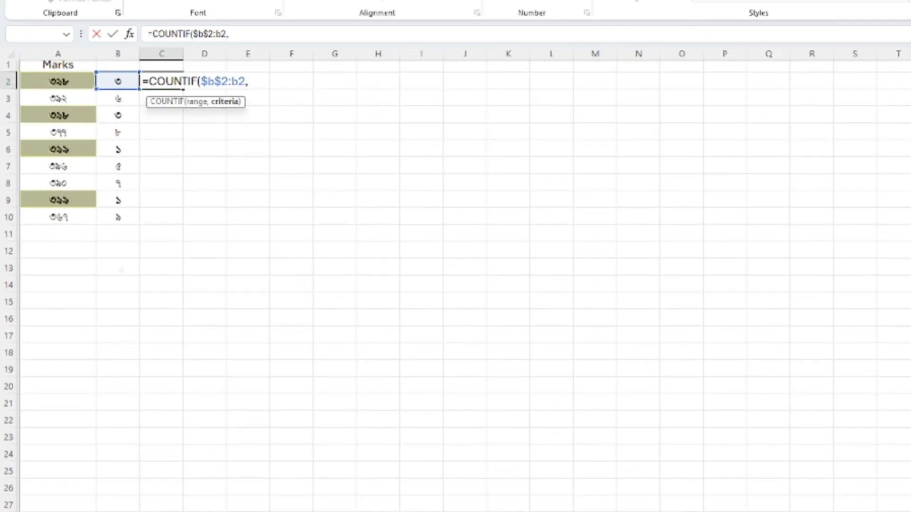
scroll(324, 175, down, 1)
scroll(456, 286, up, 1)
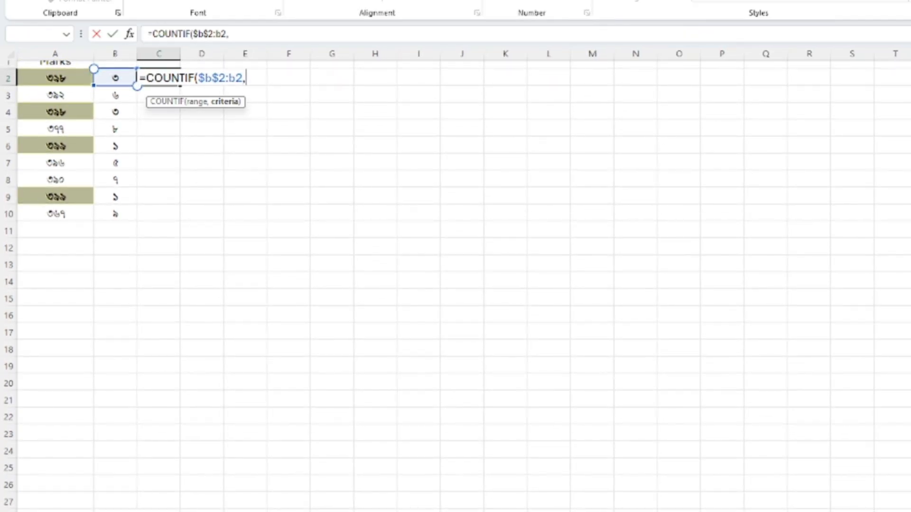
click(117, 79)
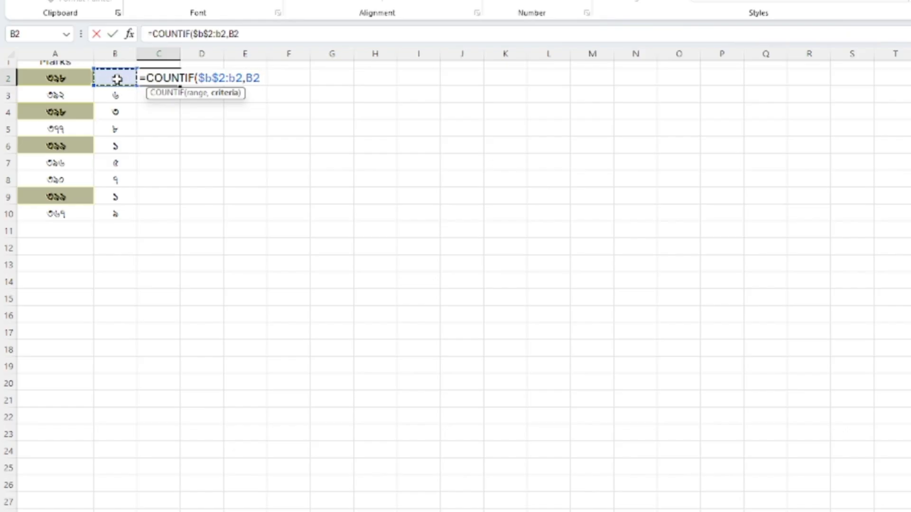
text())
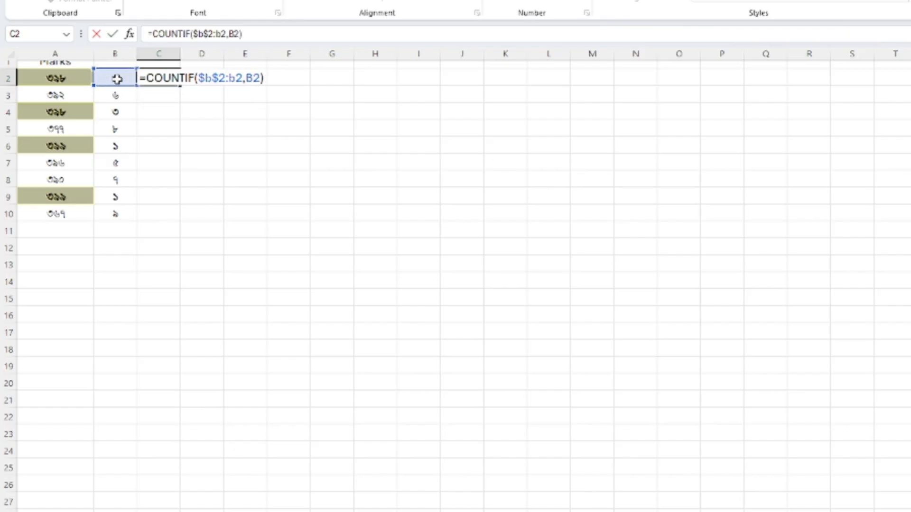
key(Return)
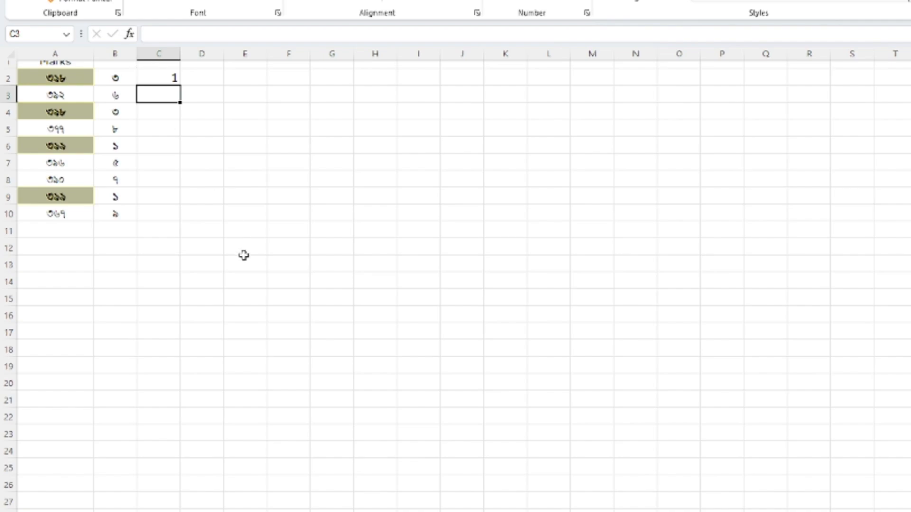
- Fill the COUNTIF formula from C2 down to C3
scroll(252, 273, up, 1)
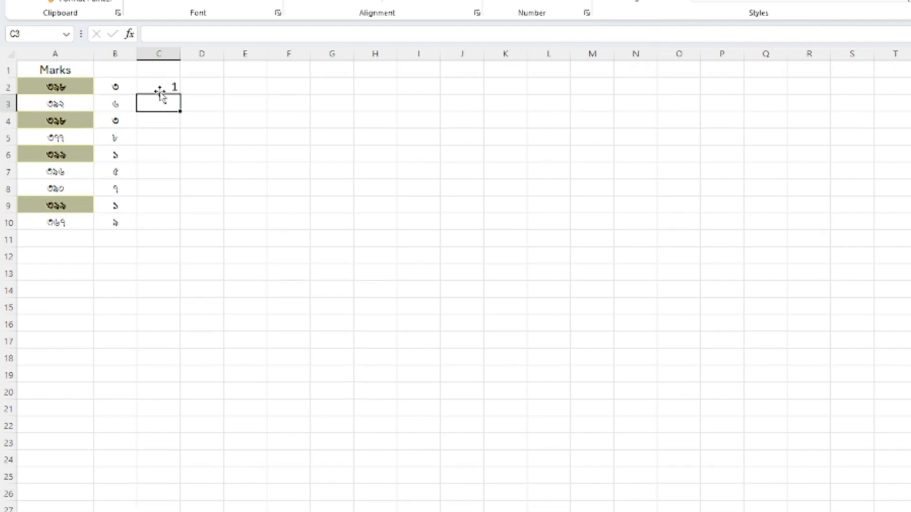
click(160, 88)
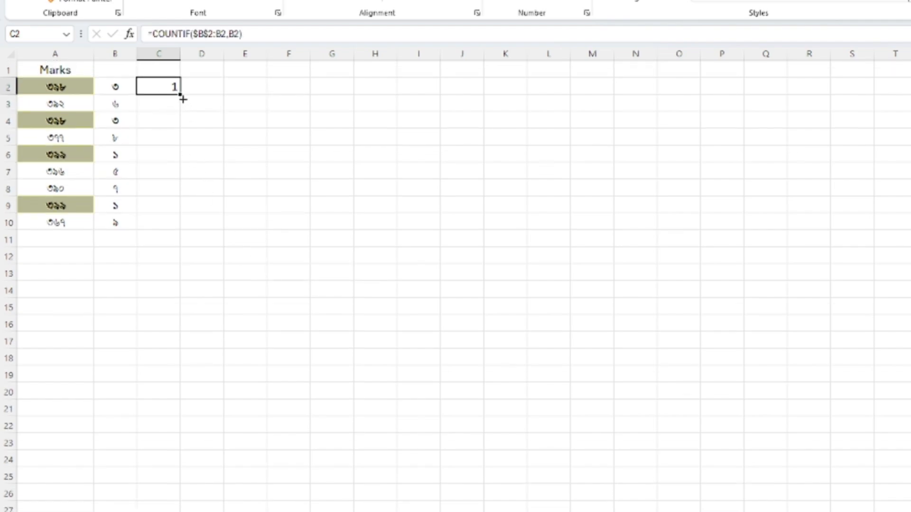
drag(182, 97, 179, 109)
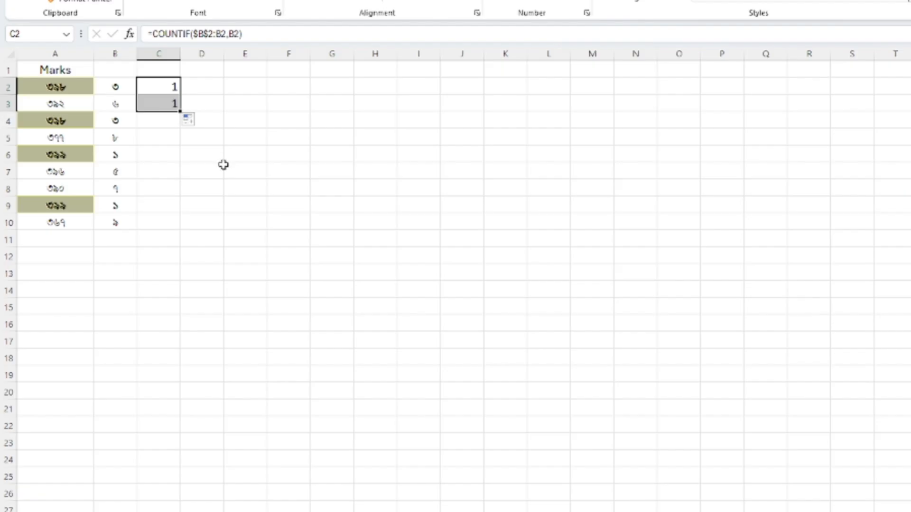
click(221, 166)
- Compare the range references in the COUNTIF formulas of C2 and C3
click(165, 88)
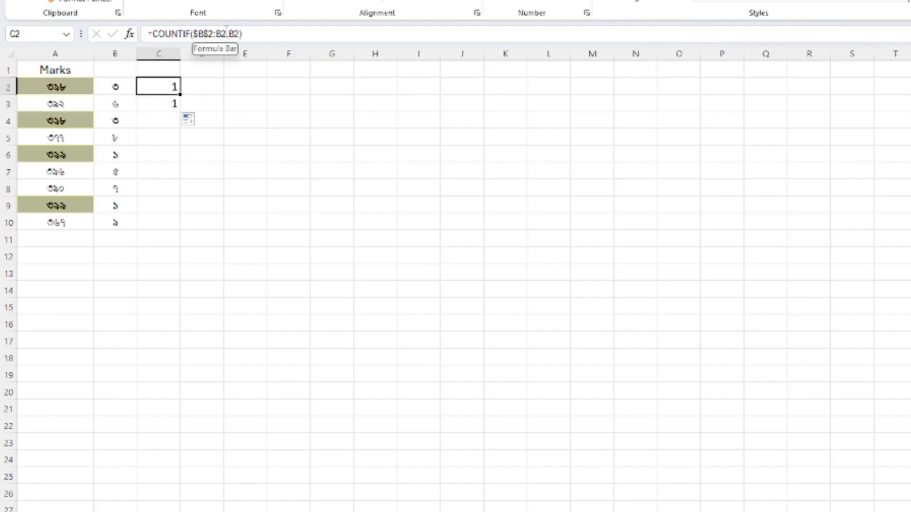
click(161, 103)
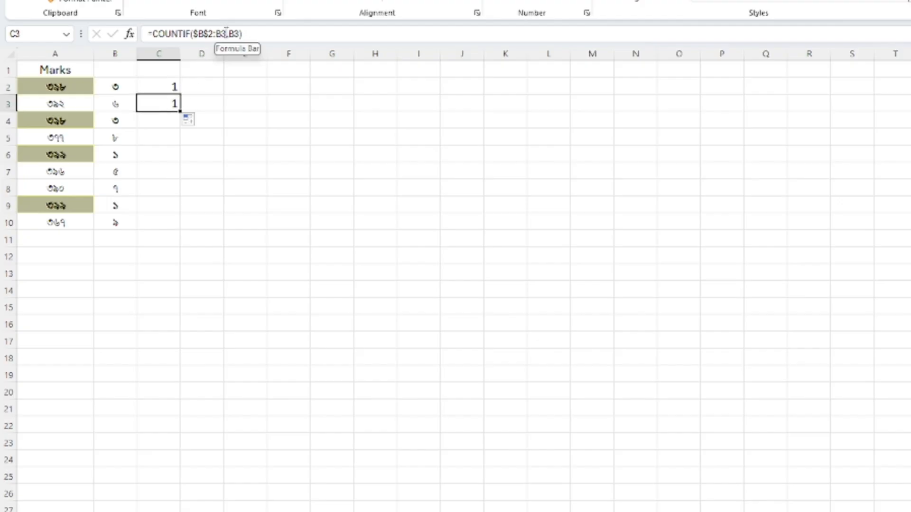
click(271, 31)
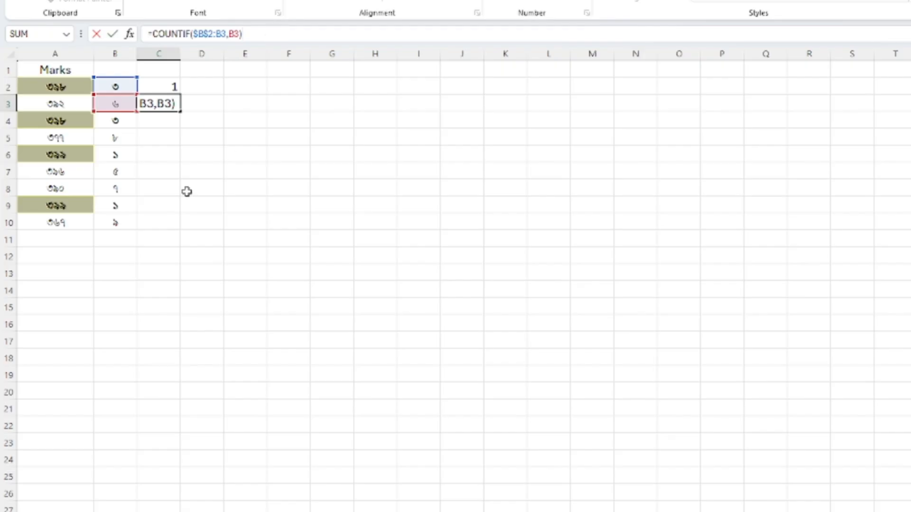
click(205, 188)
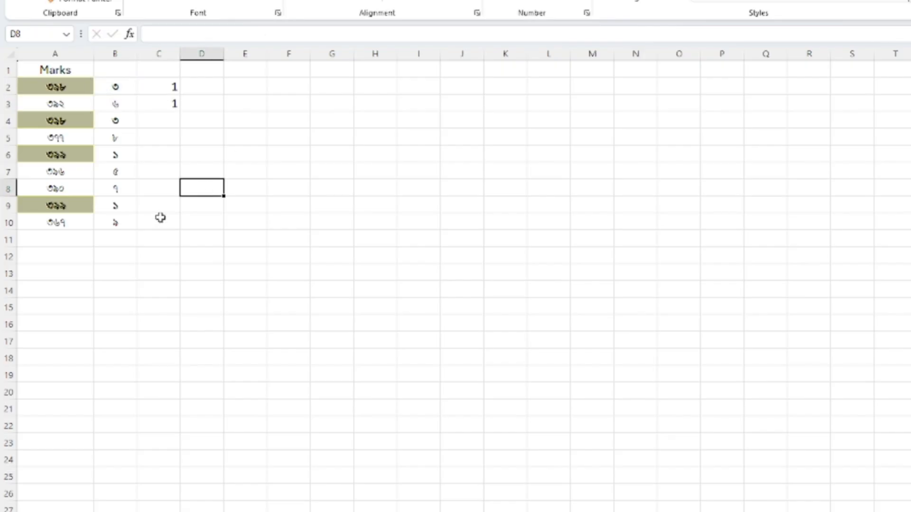
- Fill the COUNTIF formula from C3 down to C10
click(170, 107)
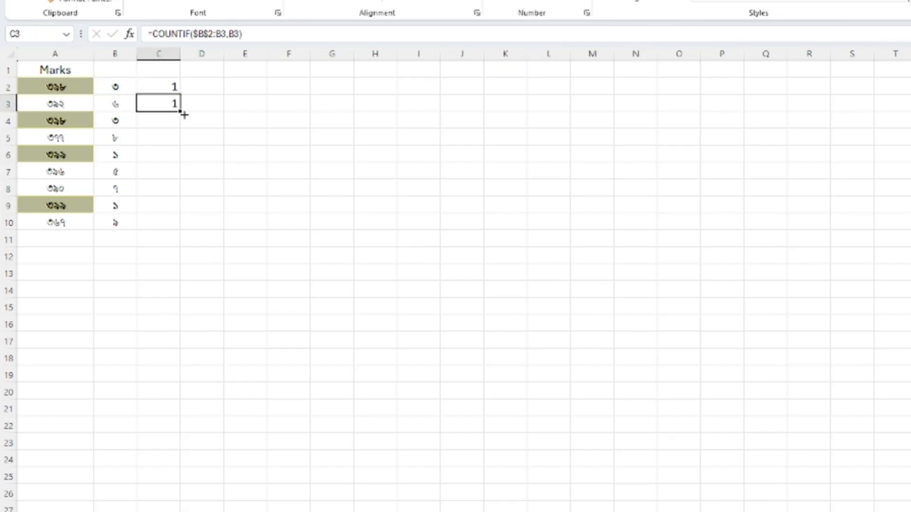
drag(181, 113, 183, 227)
click(271, 232)
- Examine the range and criterion references in C10's COUNTIF formula against the ranks in B2 through B10
click(160, 224)
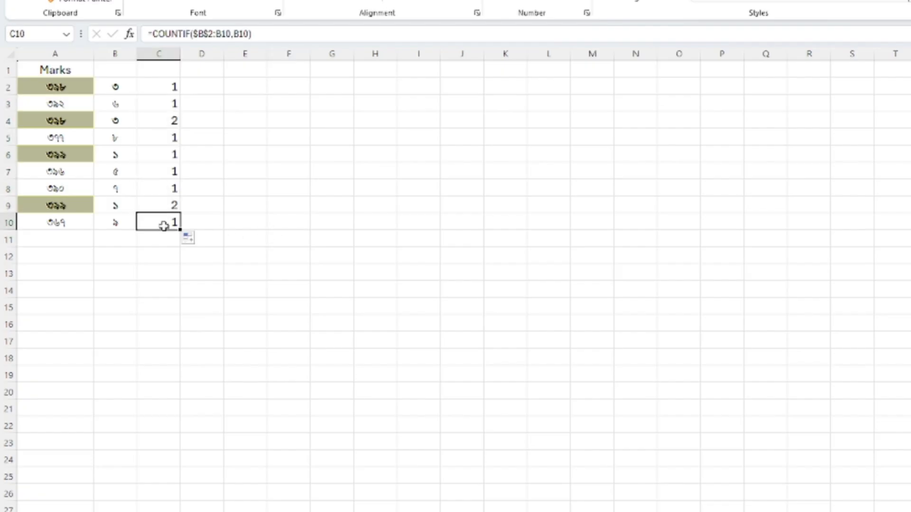
click(294, 36)
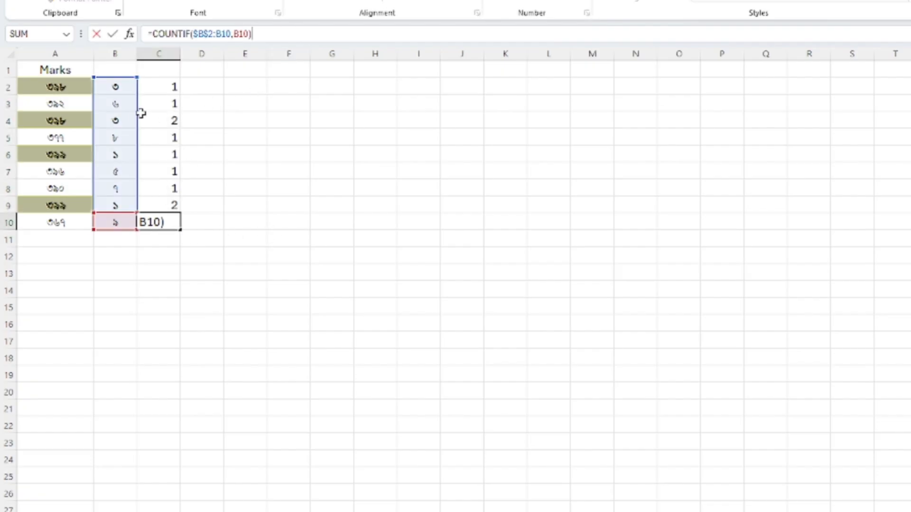
click(284, 253)
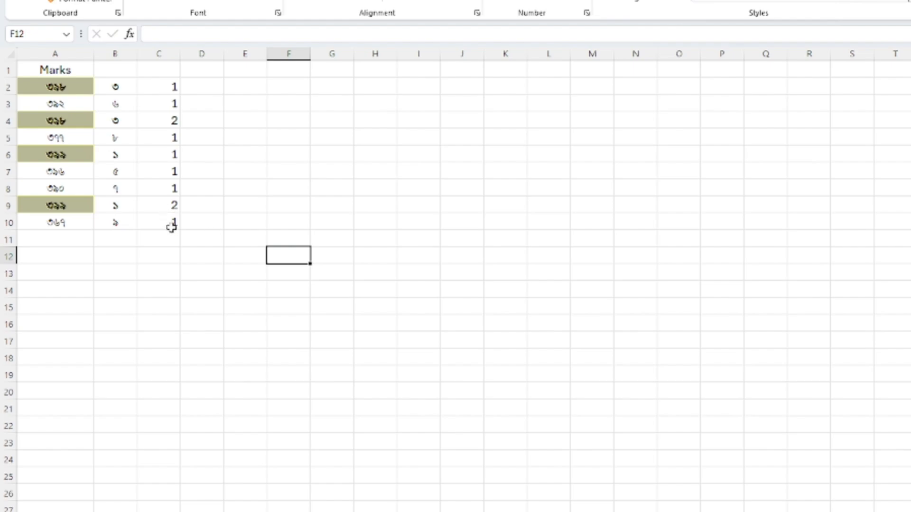
click(170, 224)
click(287, 176)
click(125, 87)
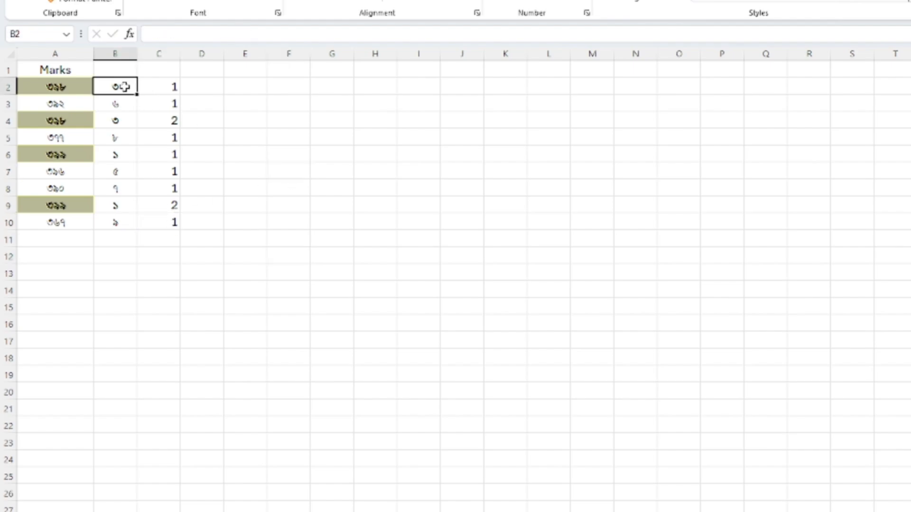
click(117, 227)
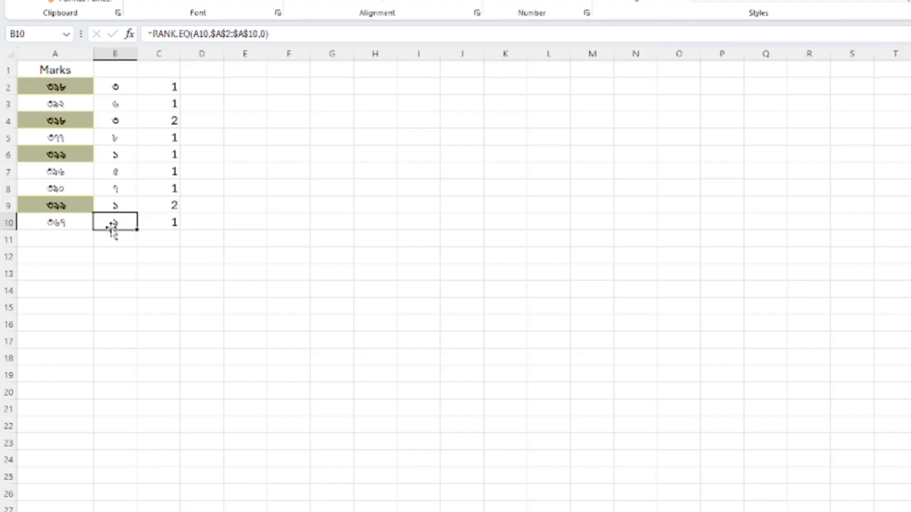
click(164, 226)
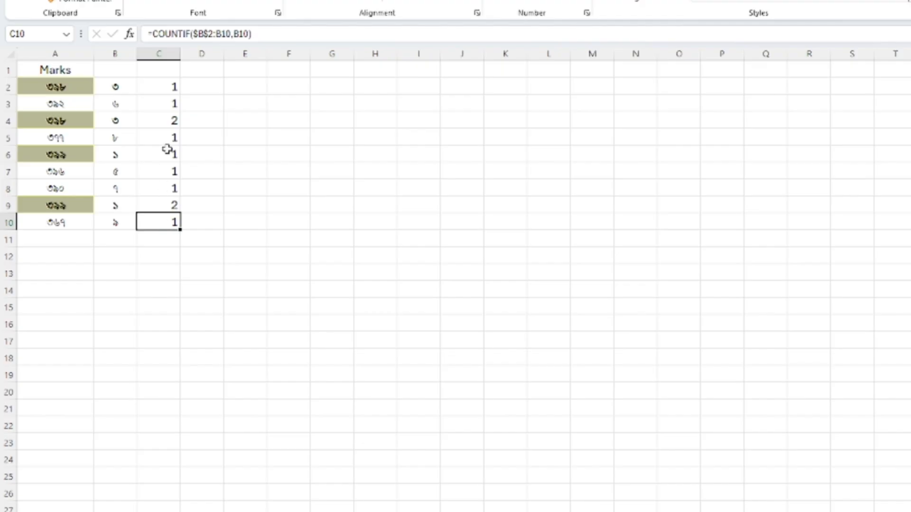
- Compare the COUNTIF results in C2 and C4 for the rank shared by B2 and B4
click(169, 122)
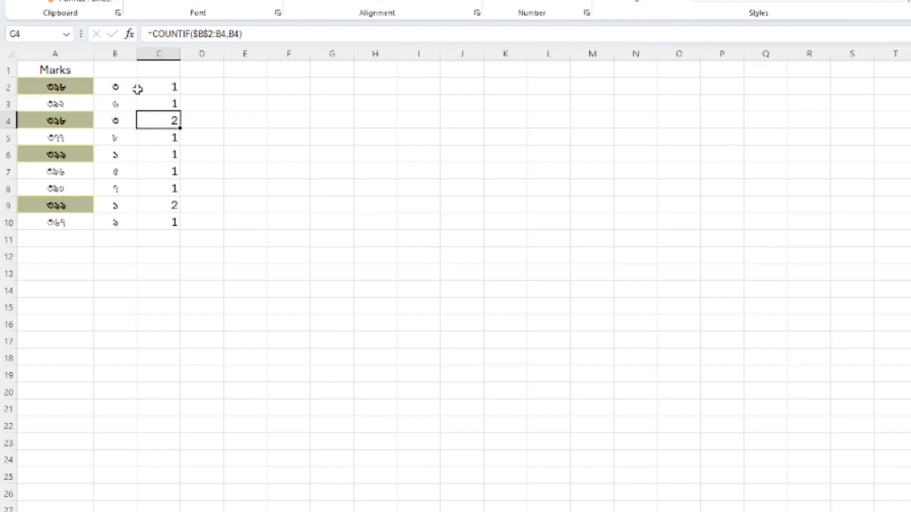
click(165, 89)
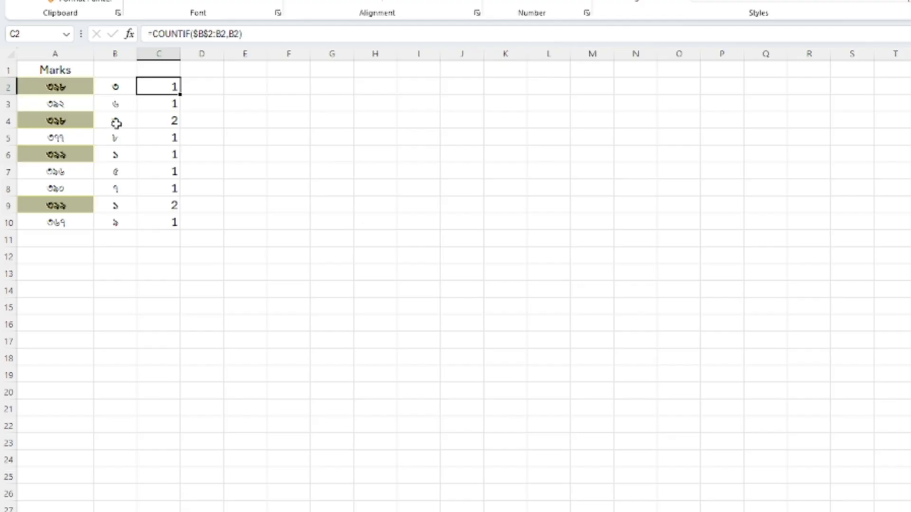
click(116, 121)
click(176, 122)
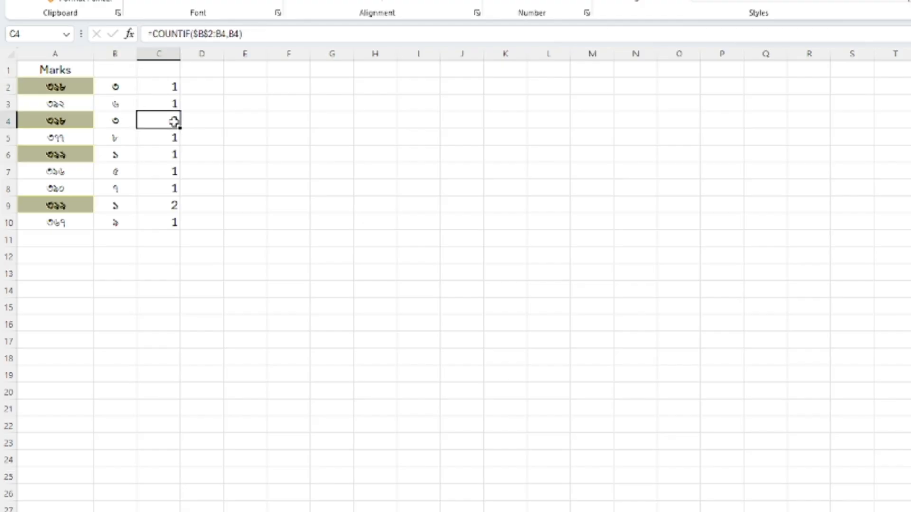
- Enter a formula in D2 that adds the rank in B2 to the count in C2
click(208, 87)
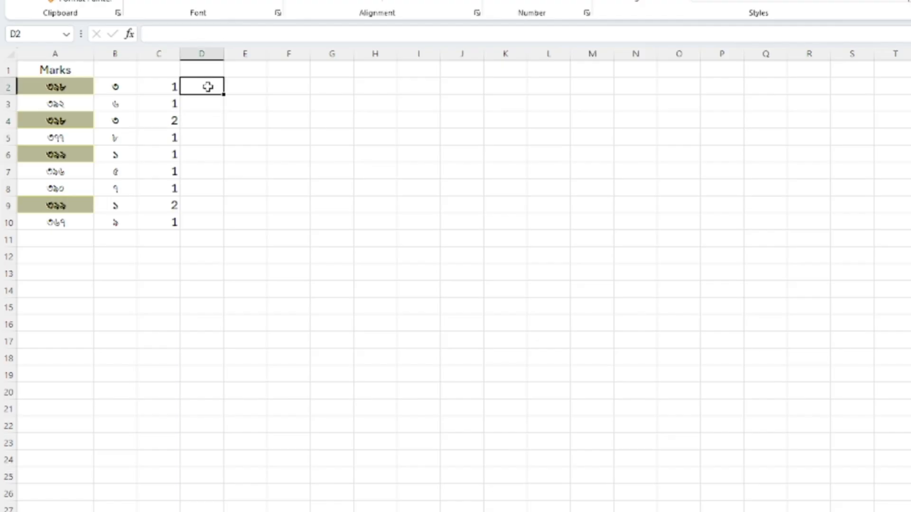
text(=)
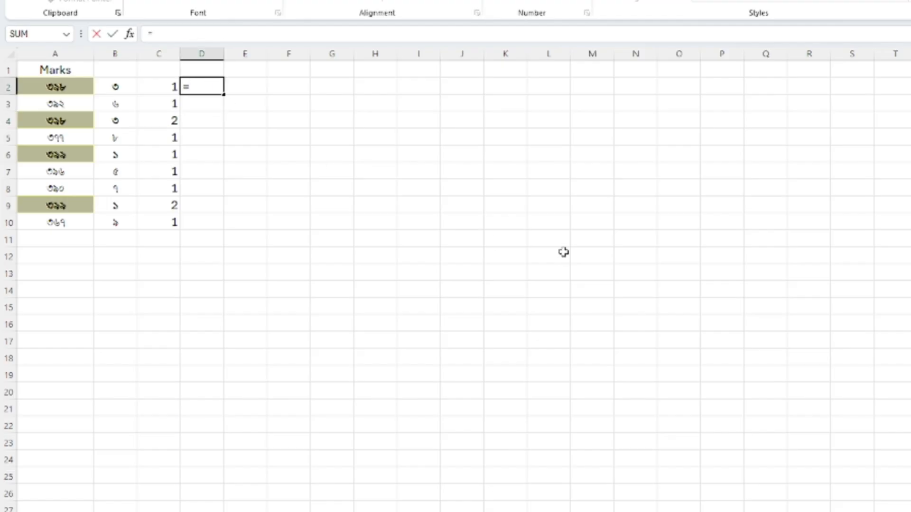
click(119, 87)
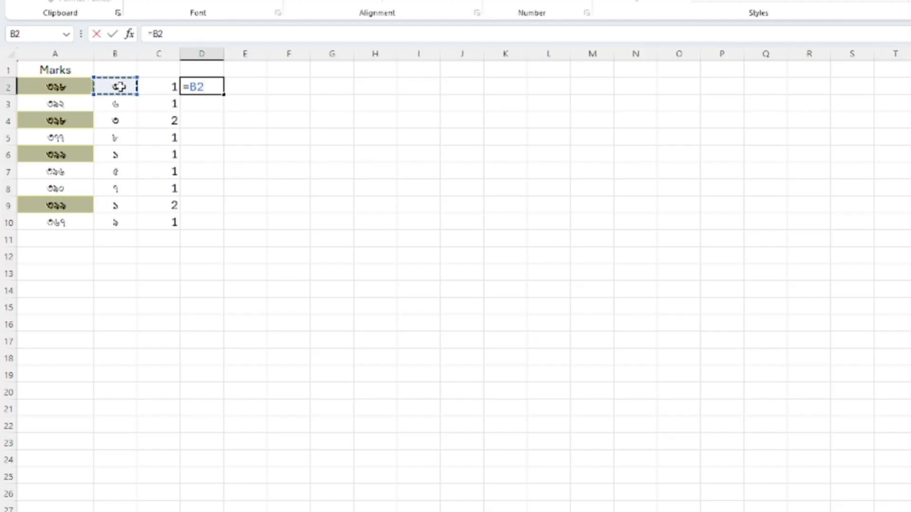
text(+)
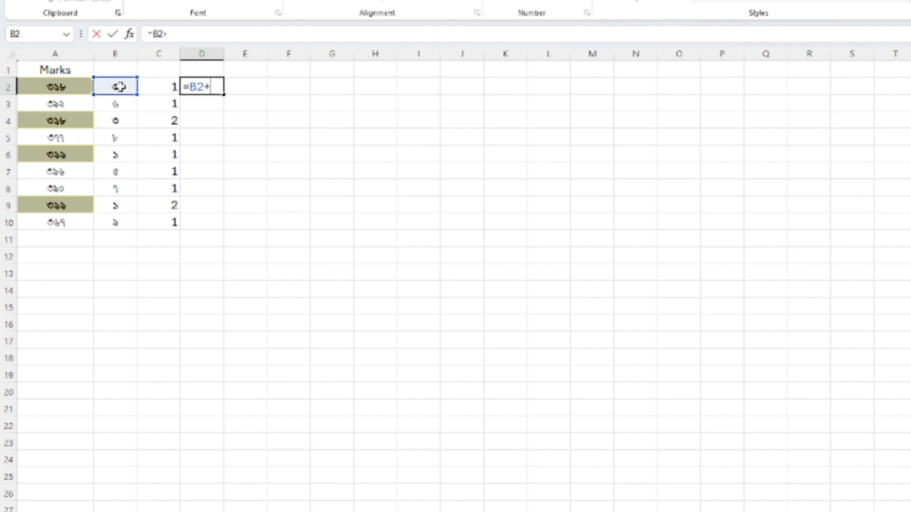
click(159, 90)
key(Return)
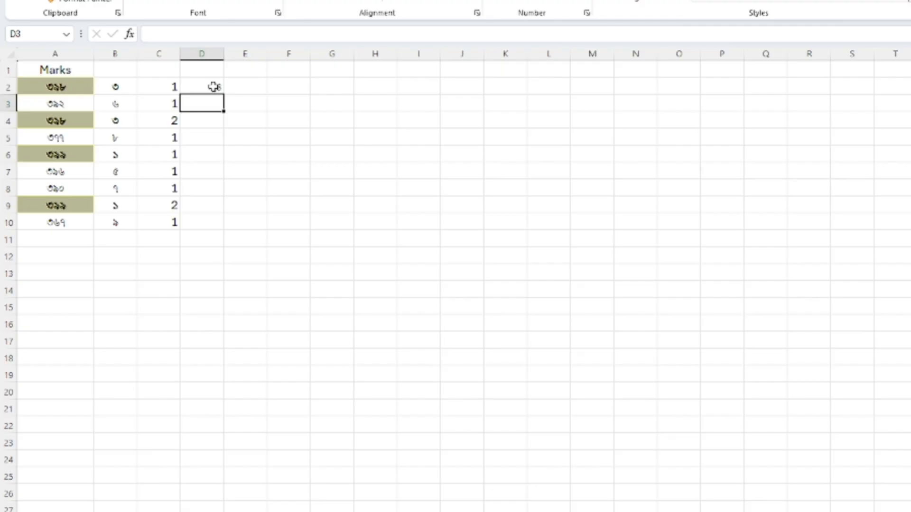
- Extend D2's formula to subtract 1, making it =B2+C2-1
click(112, 88)
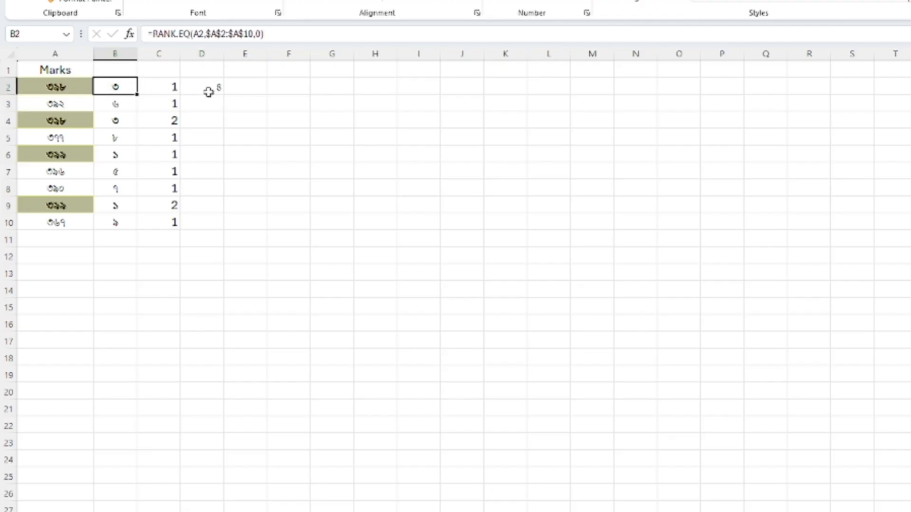
click(212, 89)
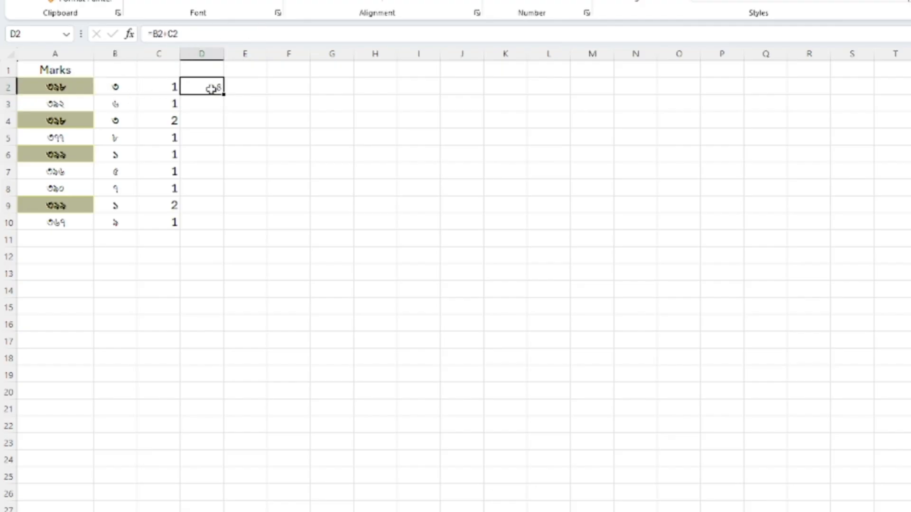
click(228, 35)
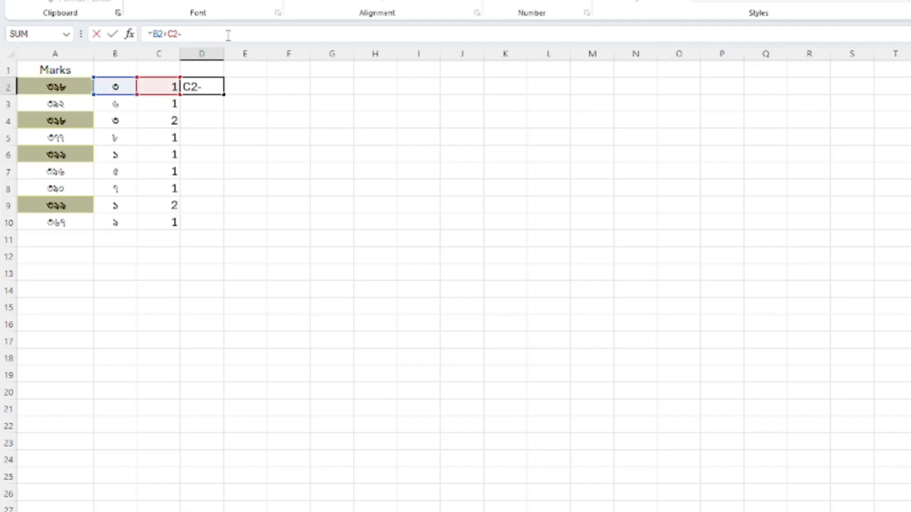
key(Return)
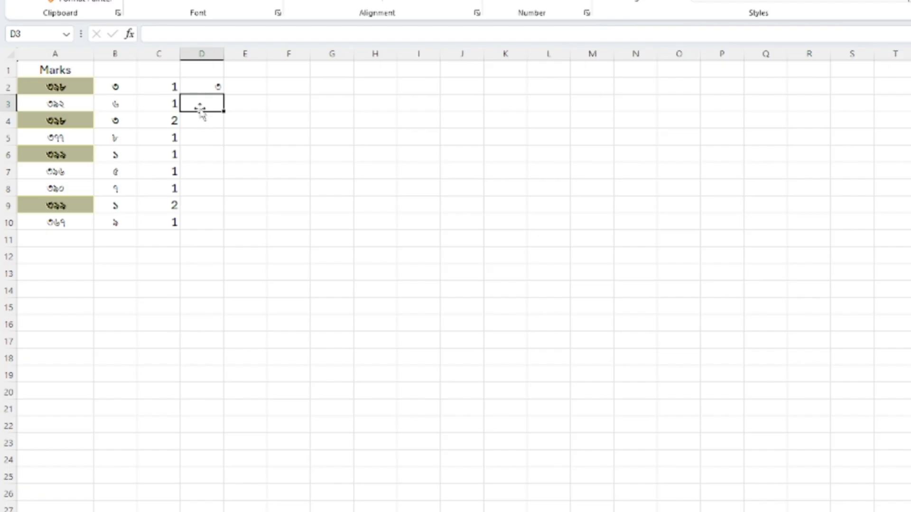
- Fill the adjusted rank formula from D2 down to D10
click(197, 86)
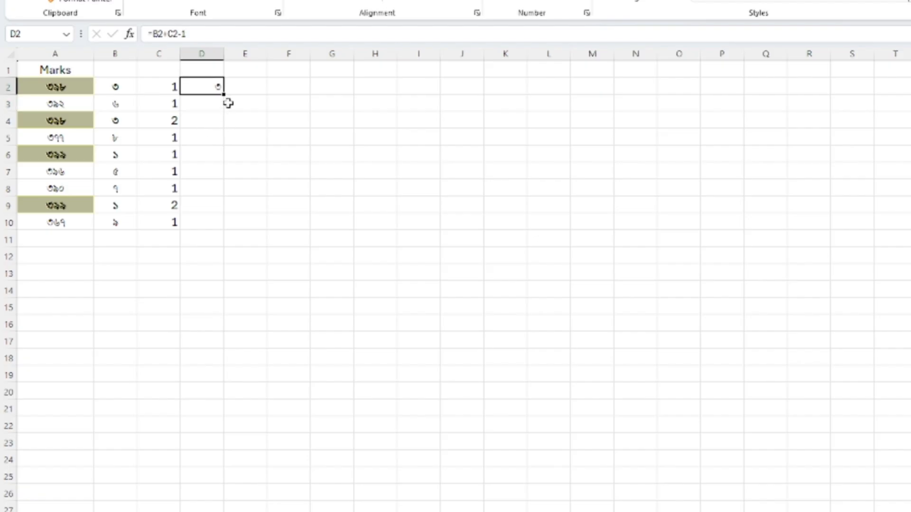
drag(223, 98, 234, 229)
click(285, 291)
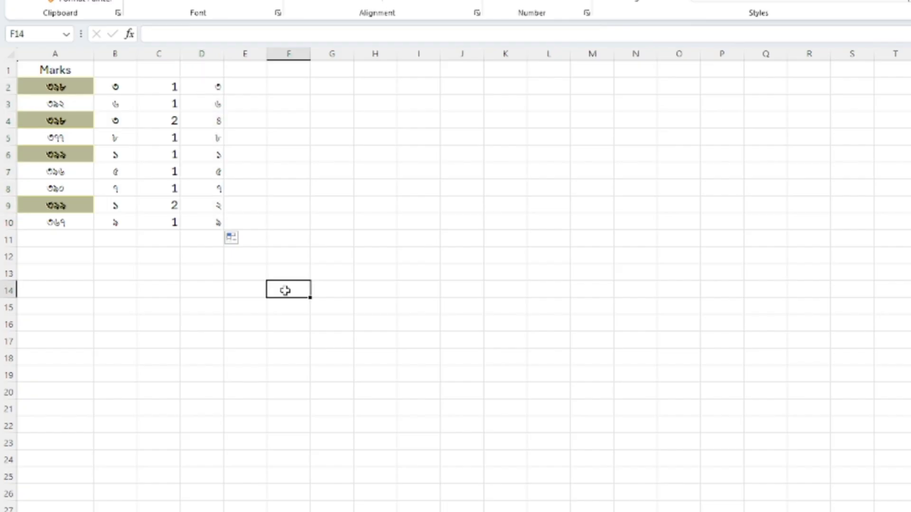
- Compare the original ranks, counts and adjusted ranks of the duplicate marks in rows 4, 6 and 9
click(113, 122)
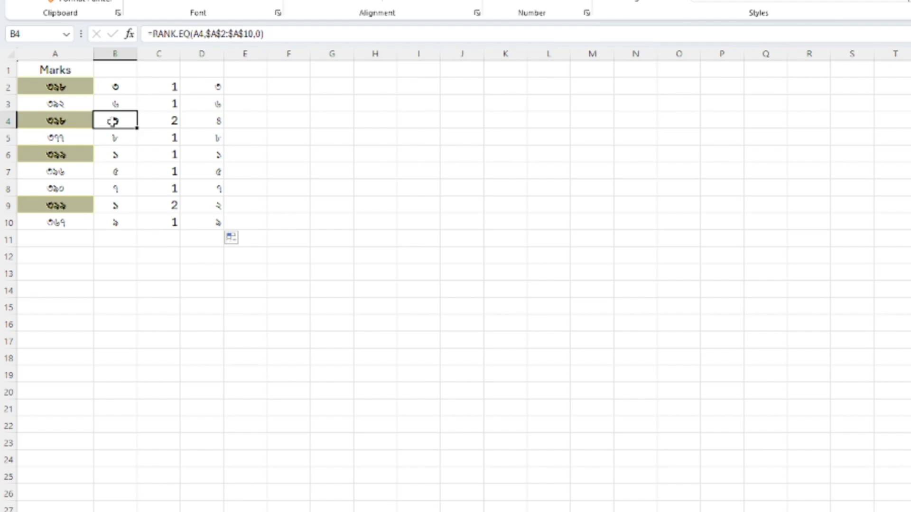
click(215, 123)
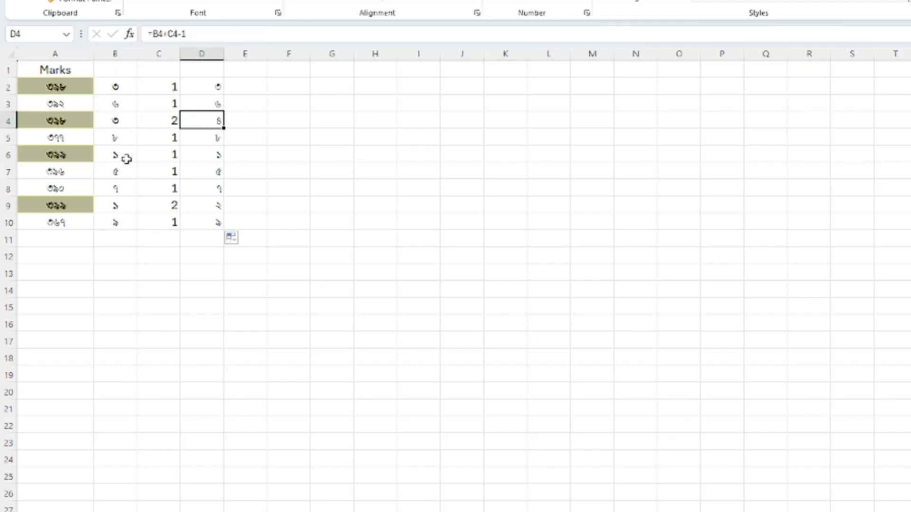
drag(113, 154, 199, 154)
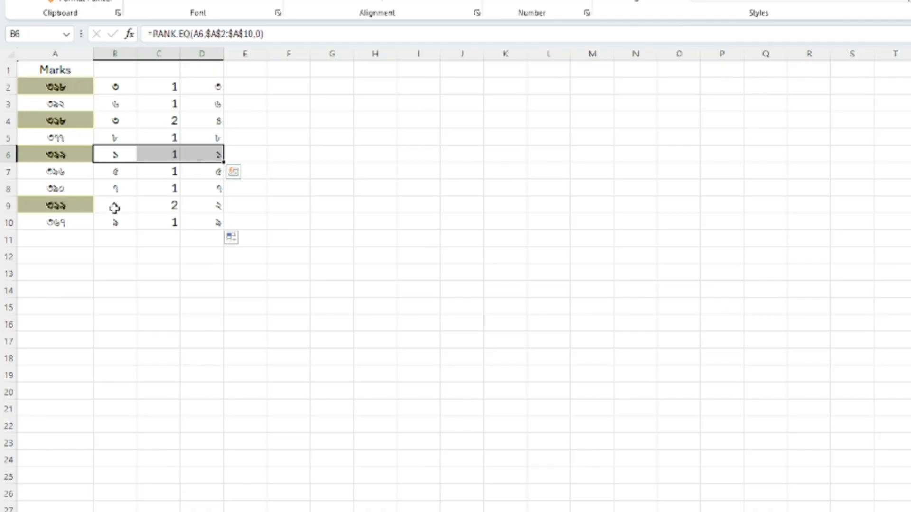
drag(114, 208, 161, 205)
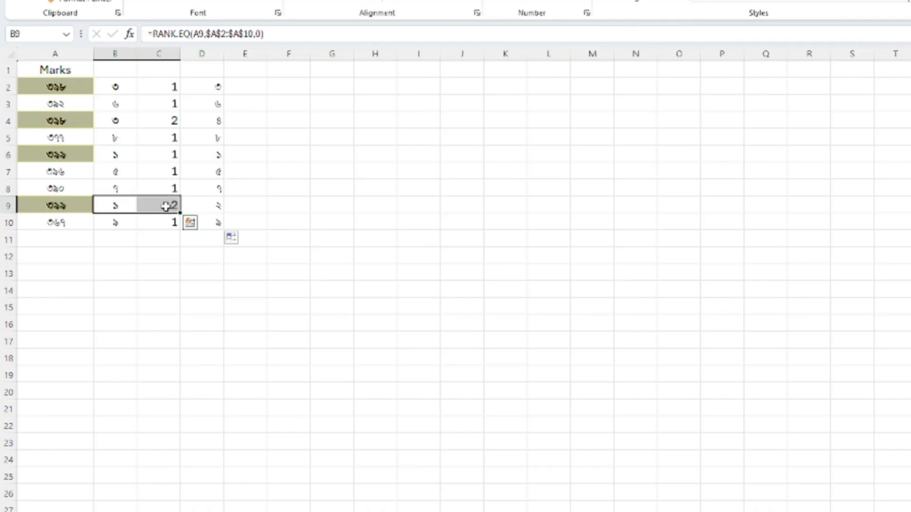
click(335, 204)
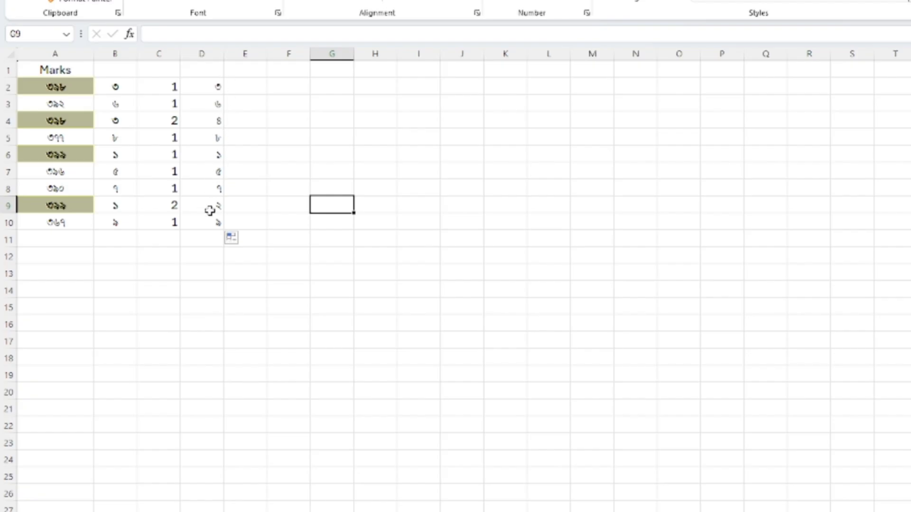
click(202, 270)
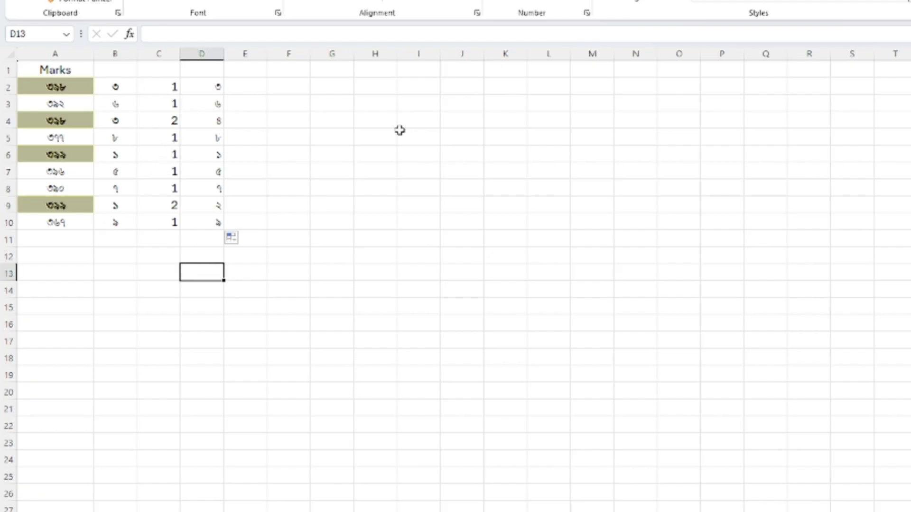
- Clear the rank, count and adjusted rank formulas from B2:D10
mouse_move(119, 87)
mouse_down()
mouse_move(118, 187)
mouse_move(141, 213)
mouse_move(198, 220)
mouse_up()
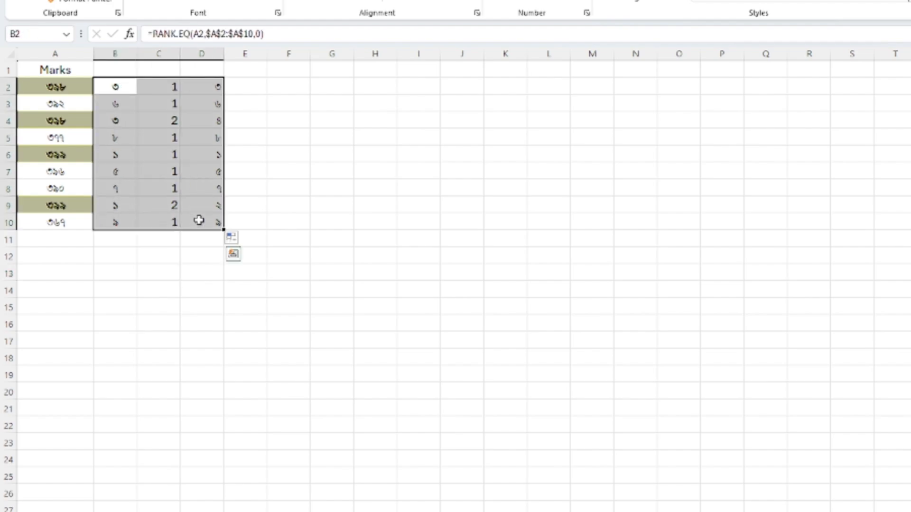
key(Delete)
- Start a RANK.EQ formula in B2 with A2 as the number to rank
click(115, 92)
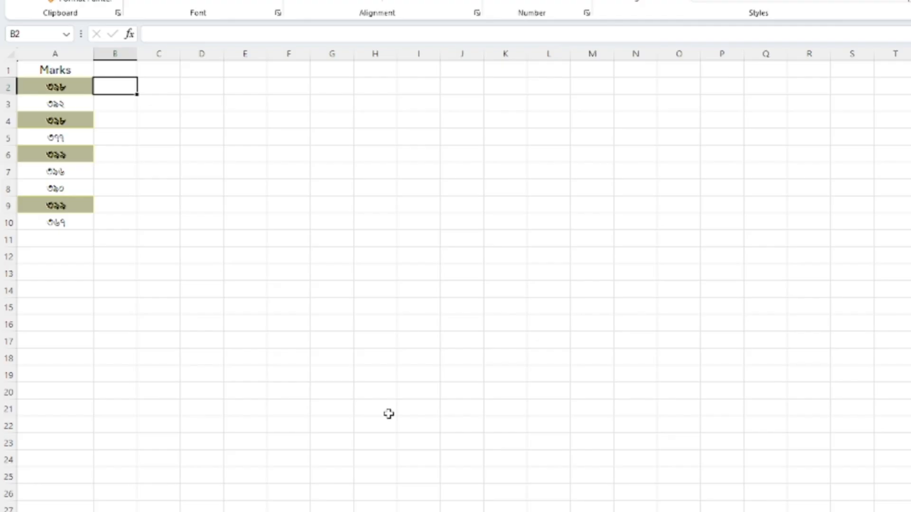
text(=)
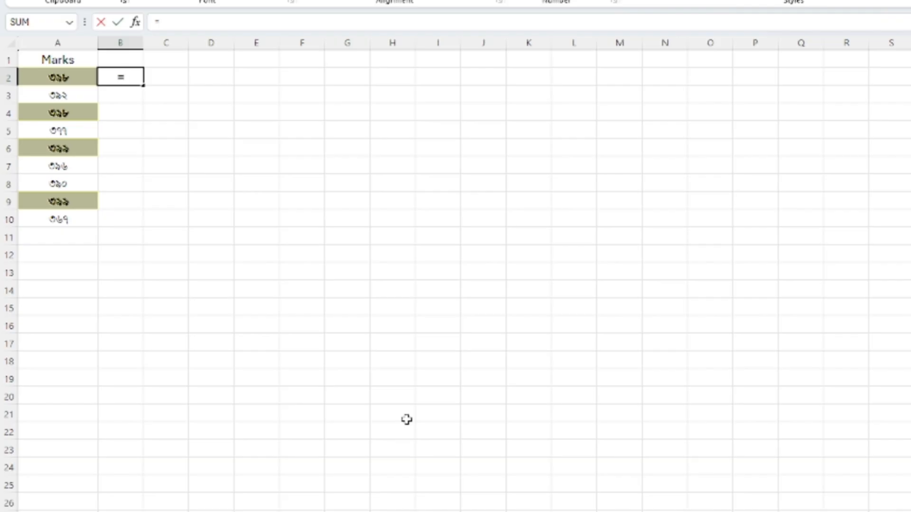
text(rank)
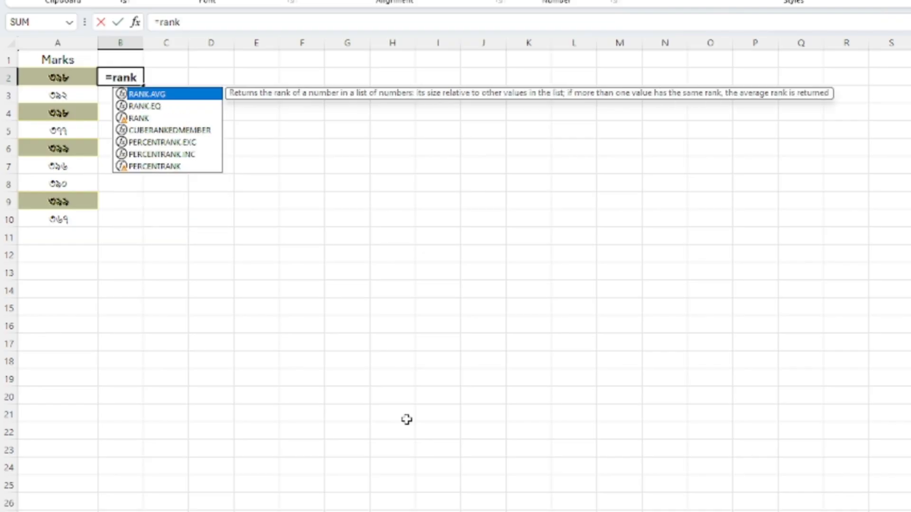
double_click(145, 106)
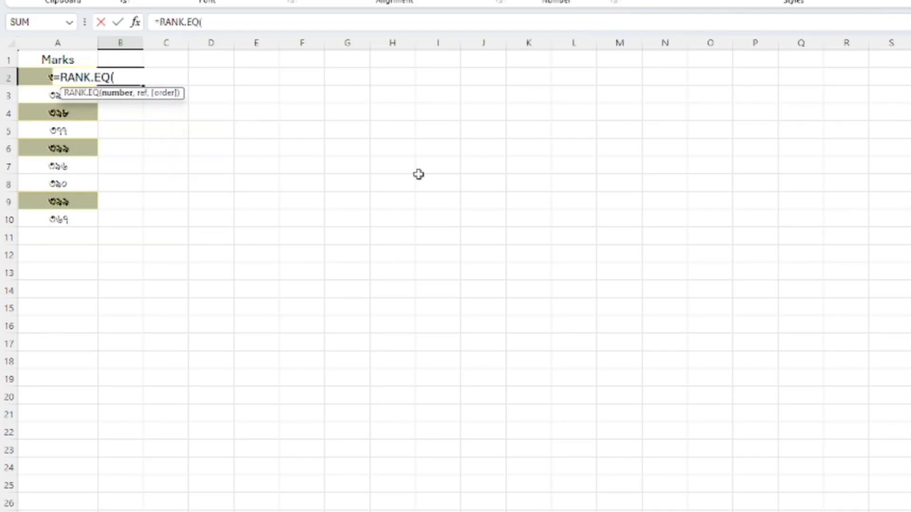
click(33, 79)
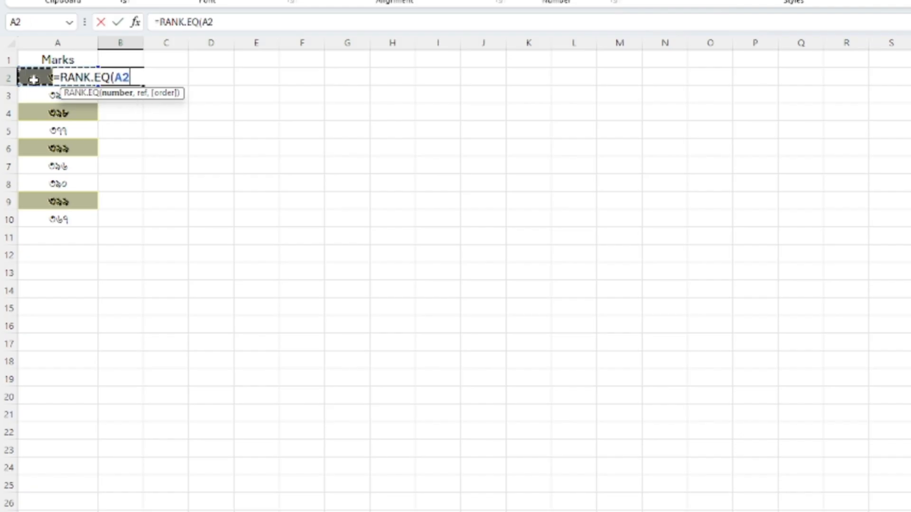
text(,)
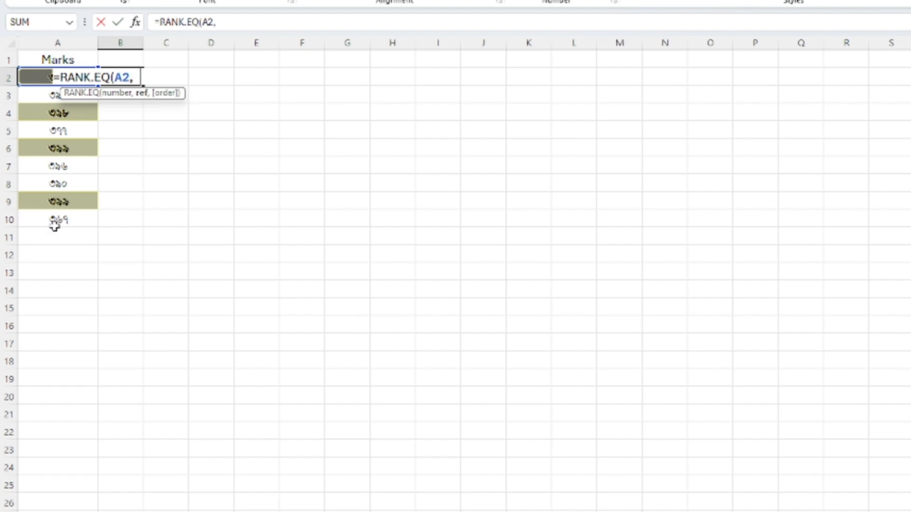
text($a$2:)
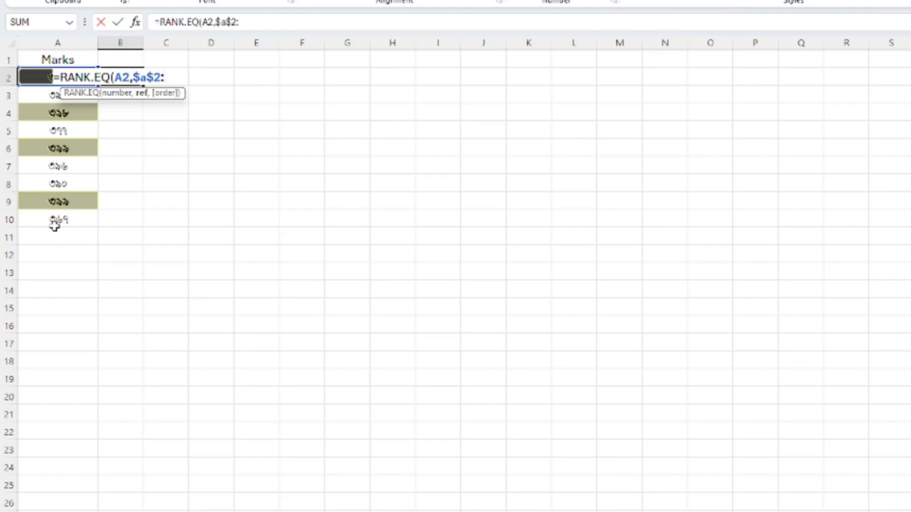
text($a$1)
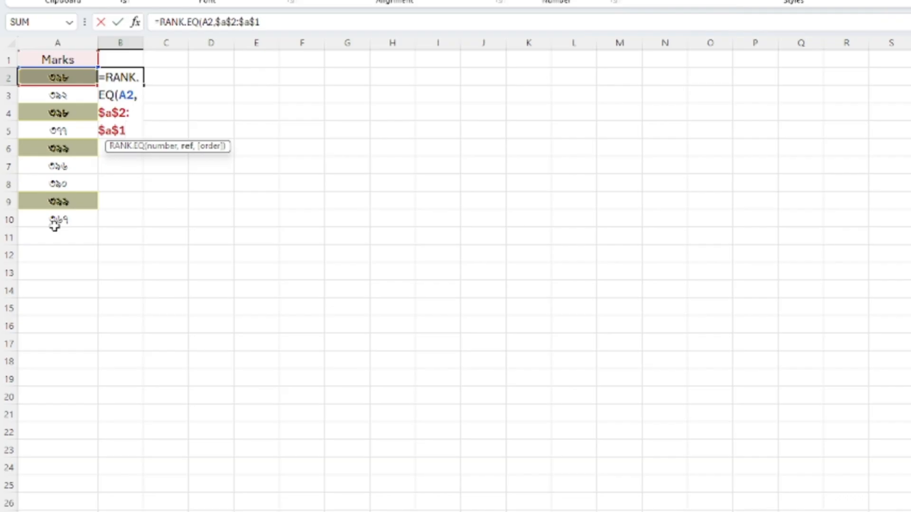
text(0)
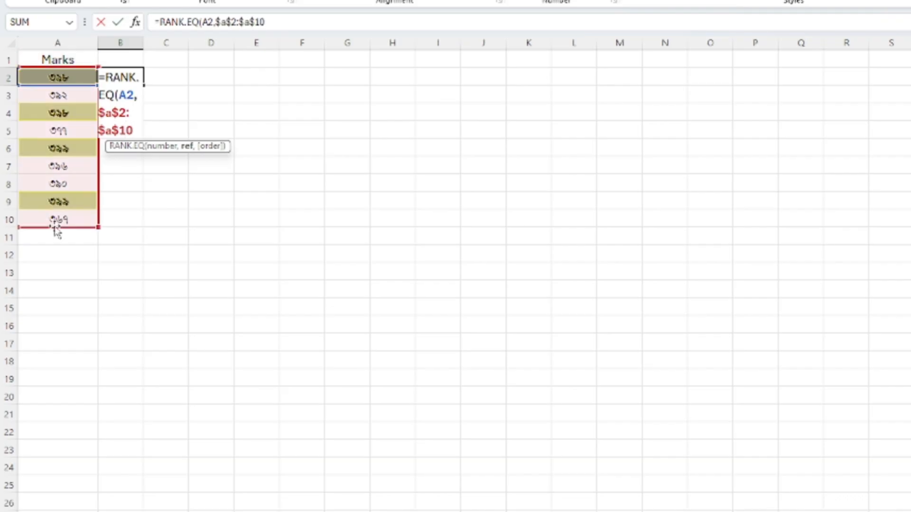
text(,)
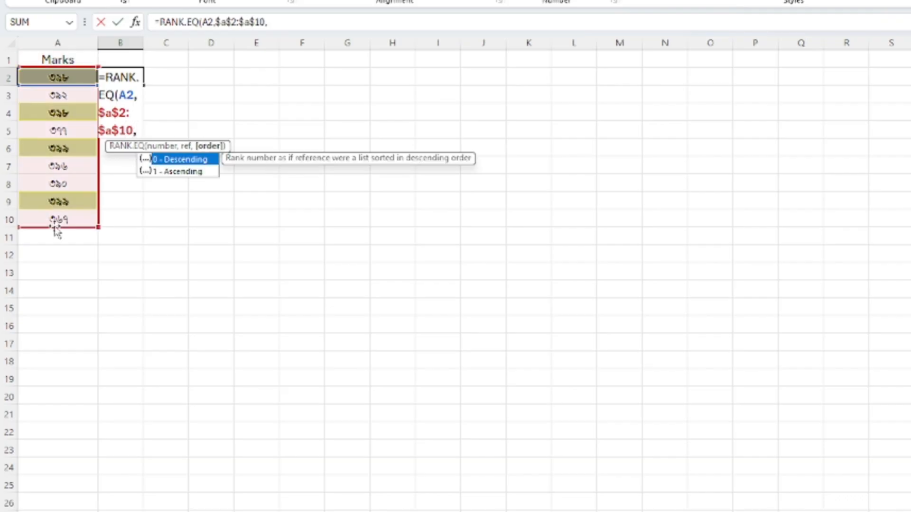
text(0))
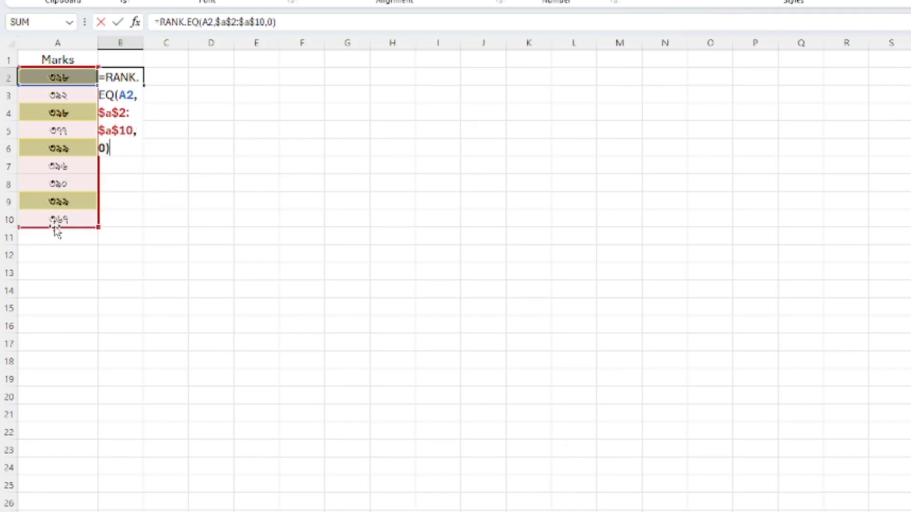
text(+c)
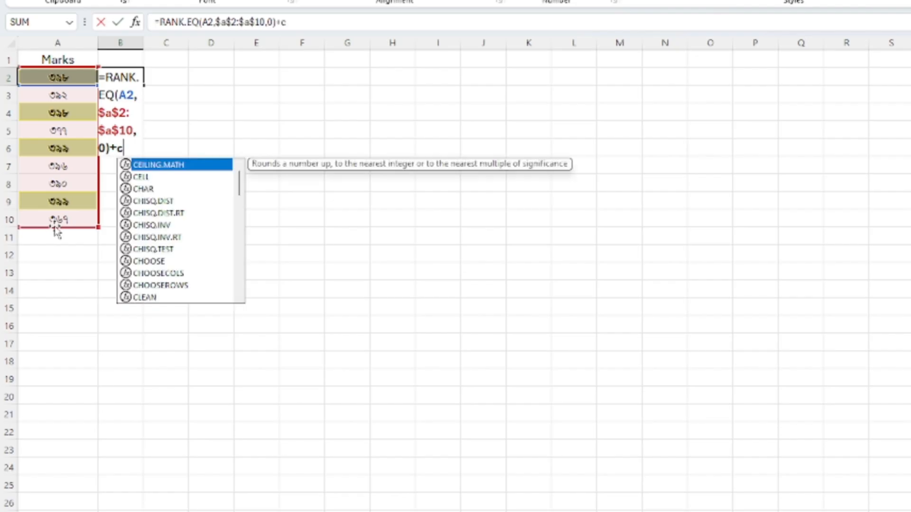
text(ount)
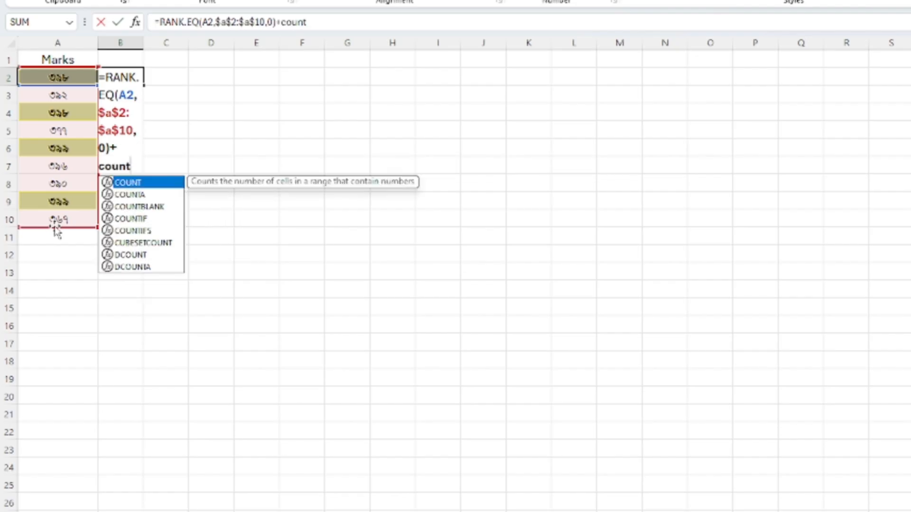
- Add a COUNTIF function to the RANK.EQ formula in B2 with the expanding range $A$2:A2
double_click(140, 218)
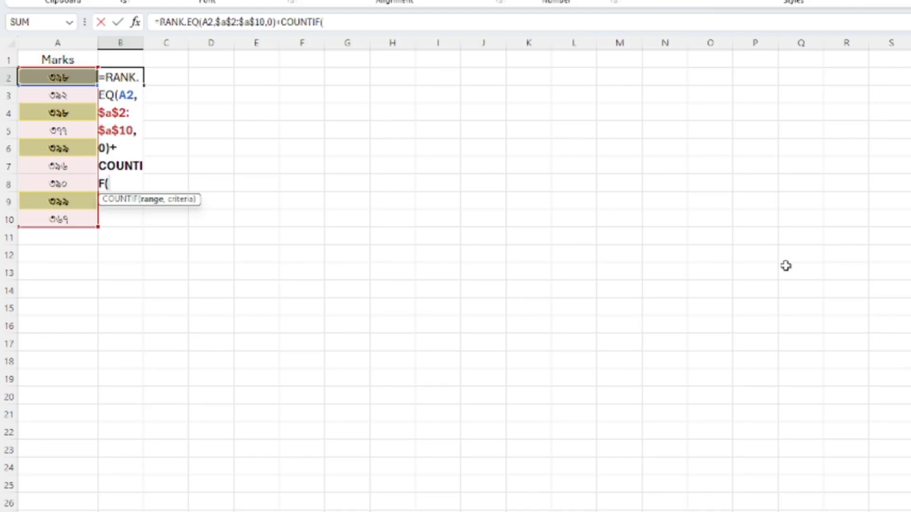
text($a$2)
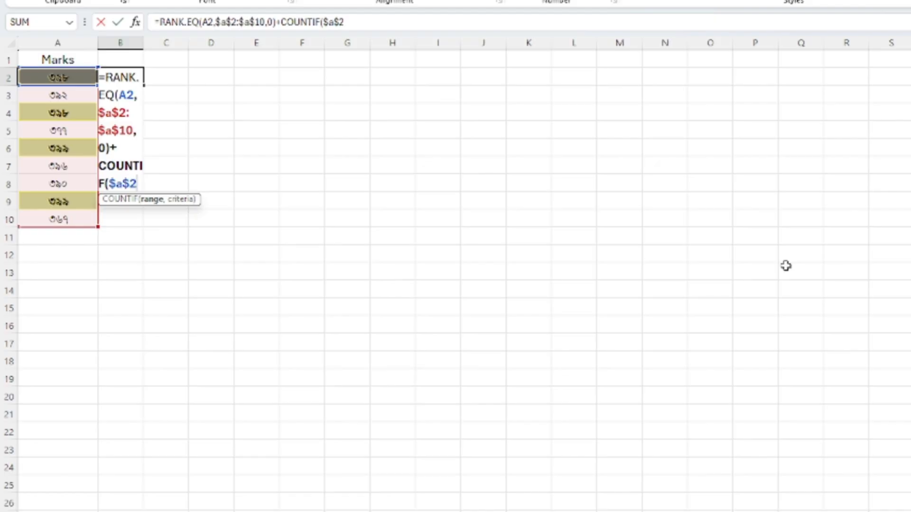
text(:)
- Finish the B2 formula with A2 as the COUNTIF criteria and subtract 1 from the sum
text(a2)
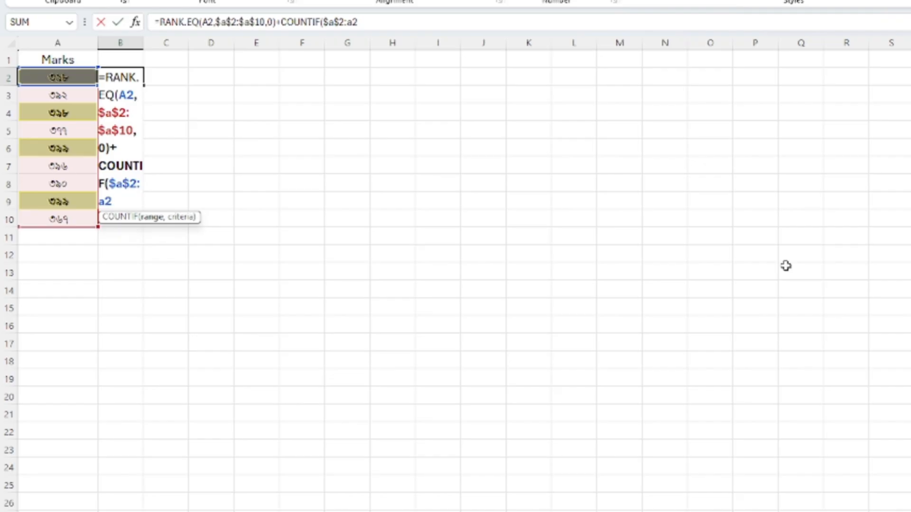
text(,)
text(a2)
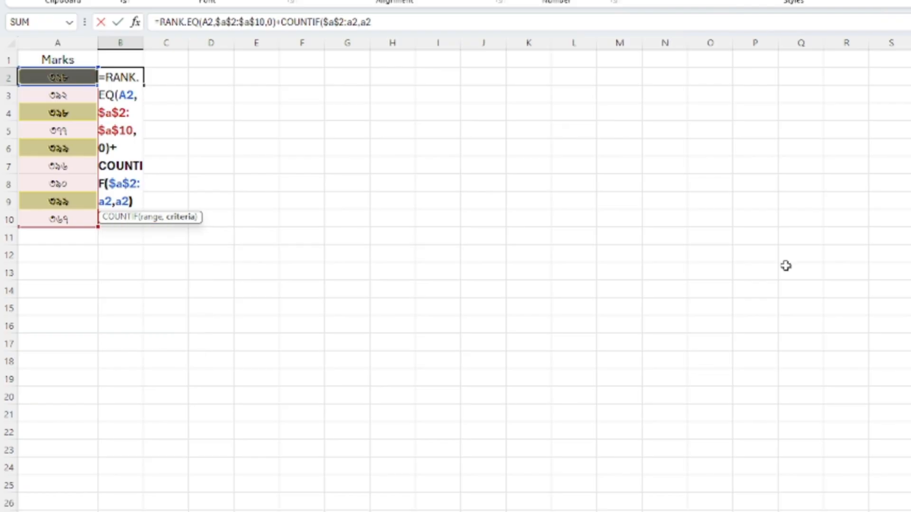
text())
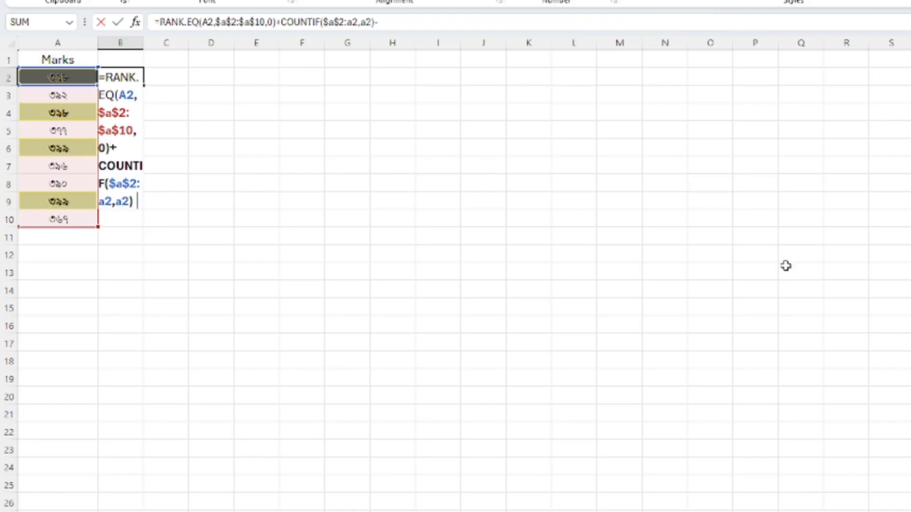
text(-1)
key(Return)
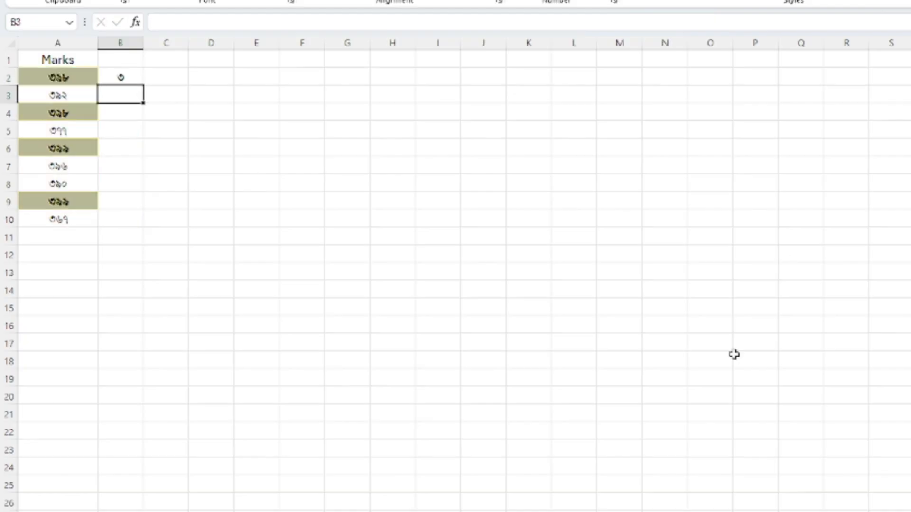
- Fill the combined rank formula from B2 down to B10
click(124, 77)
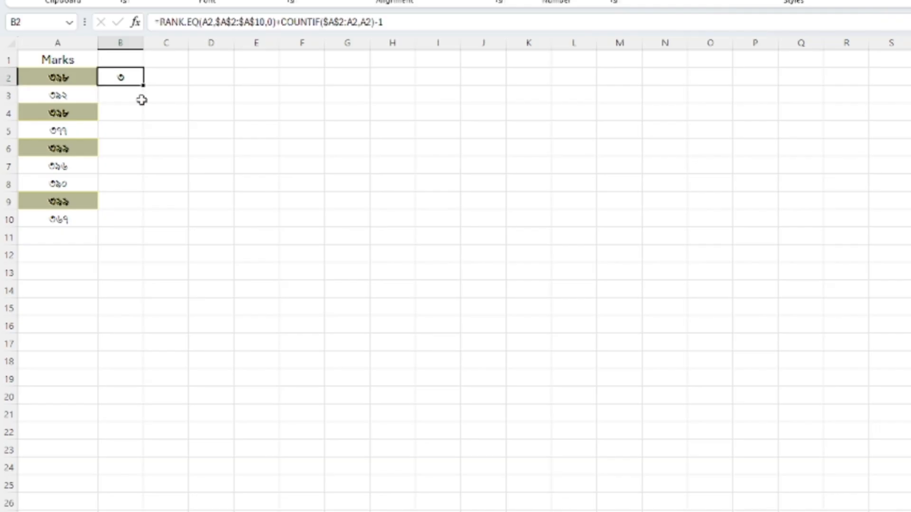
drag(142, 86, 143, 225)
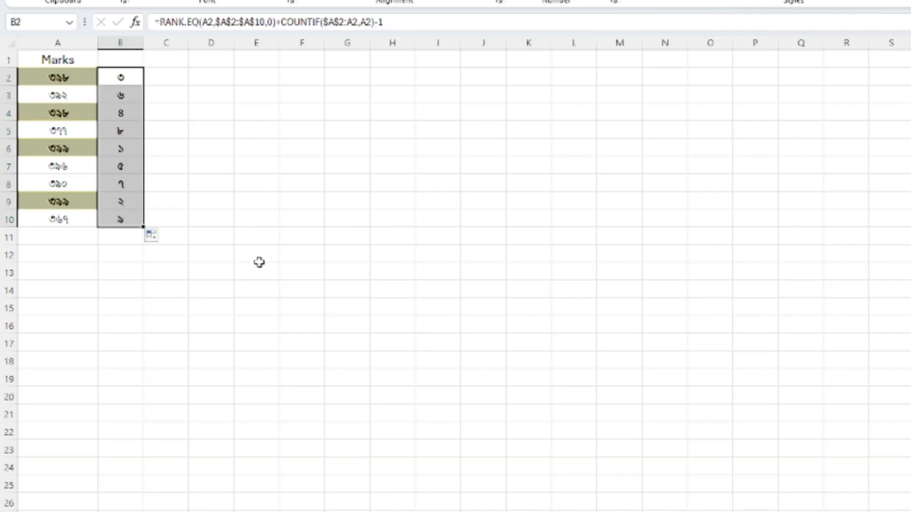
click(259, 267)
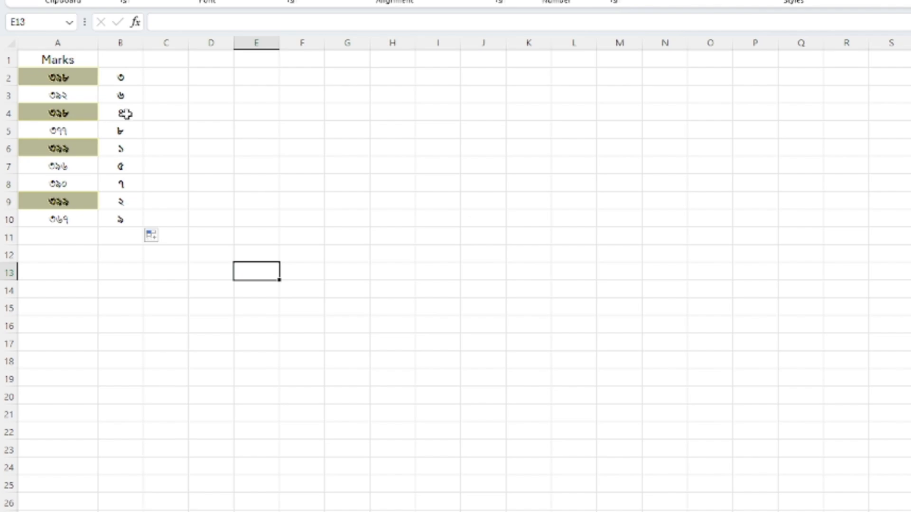
- Check the ranks in column B for the duplicate marks in rows 4, 6 and 9
click(126, 114)
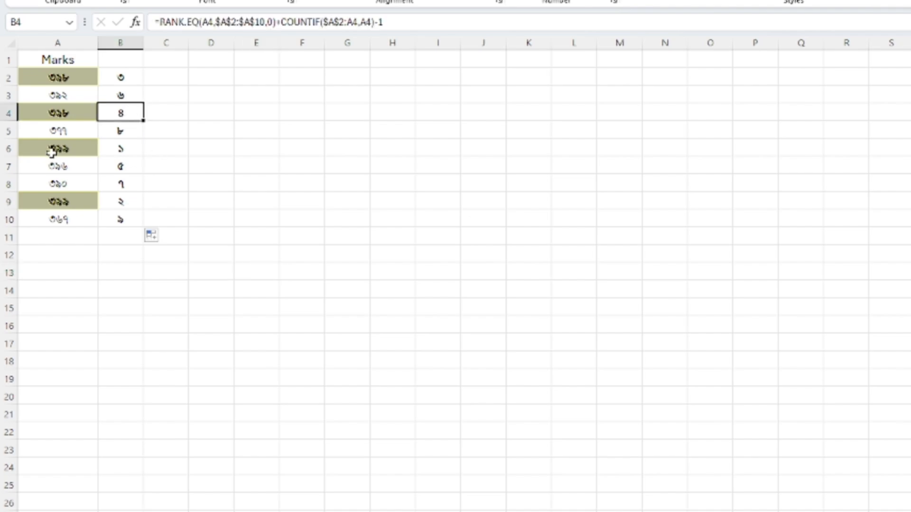
click(55, 151)
click(127, 151)
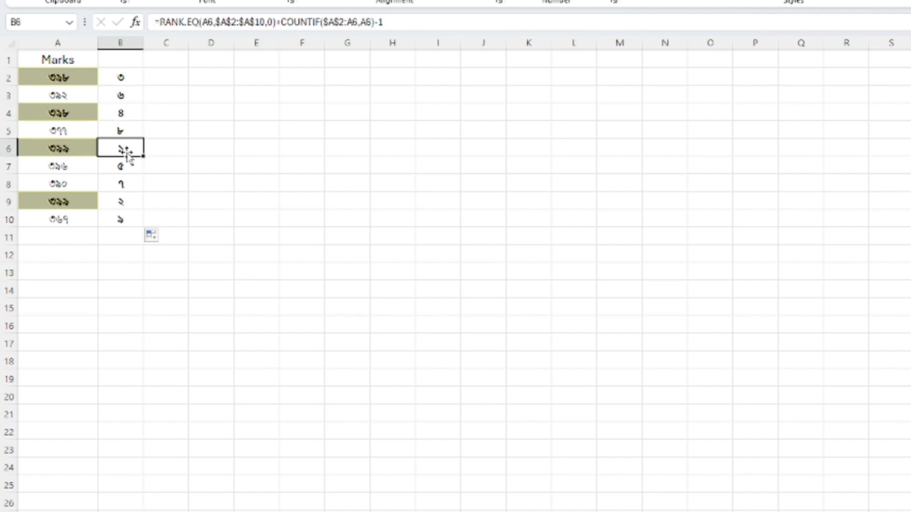
key(Left)
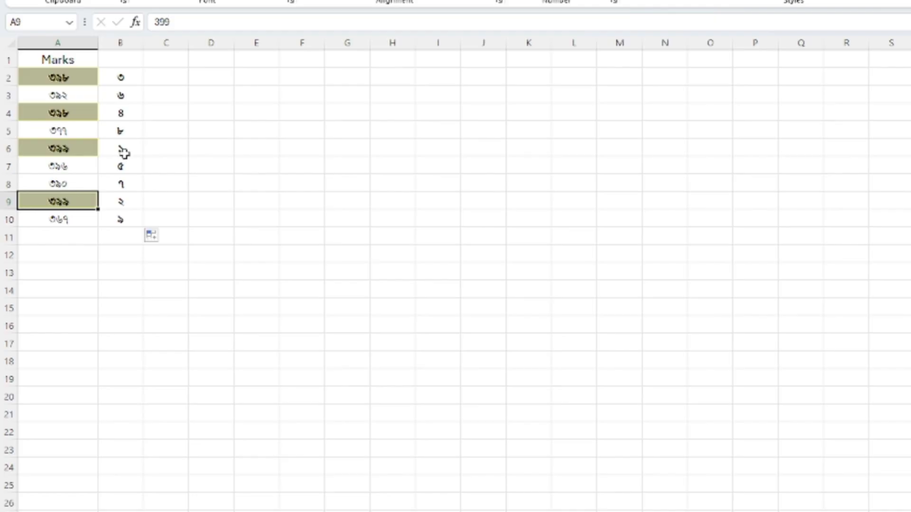
click(125, 149)
click(124, 200)
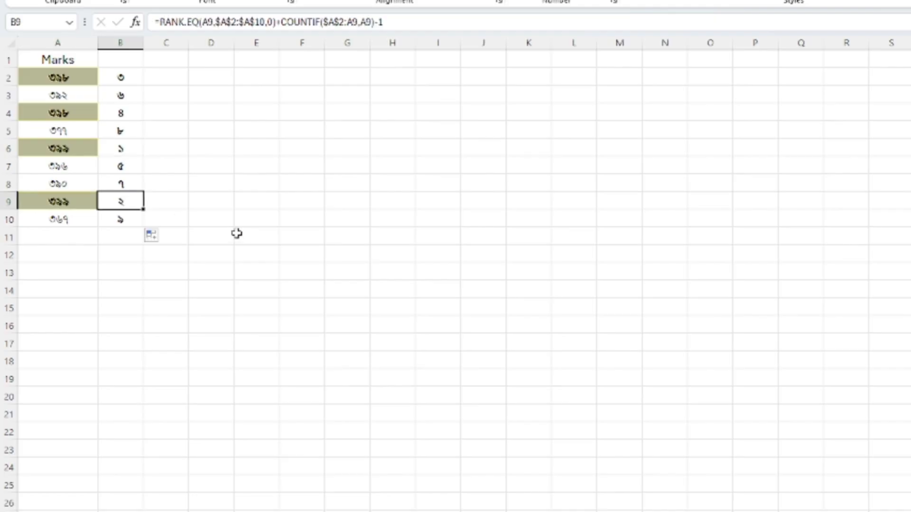
click(237, 234)
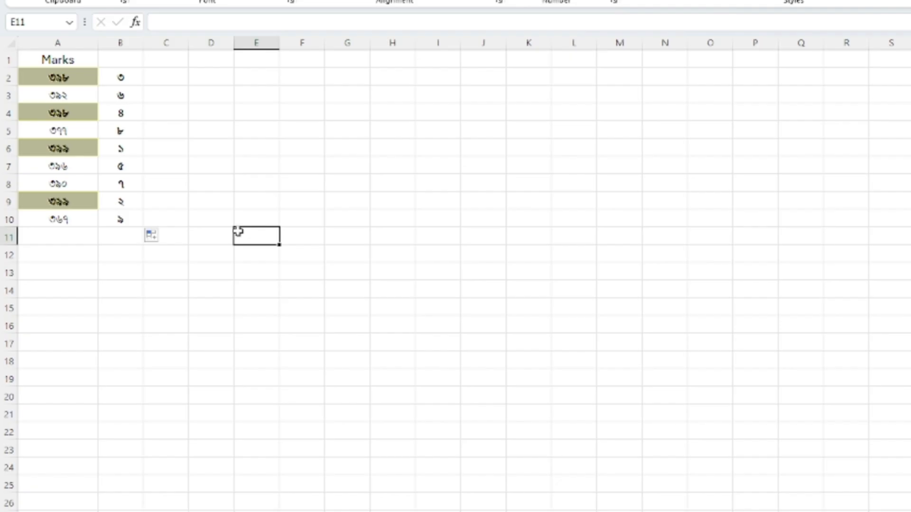